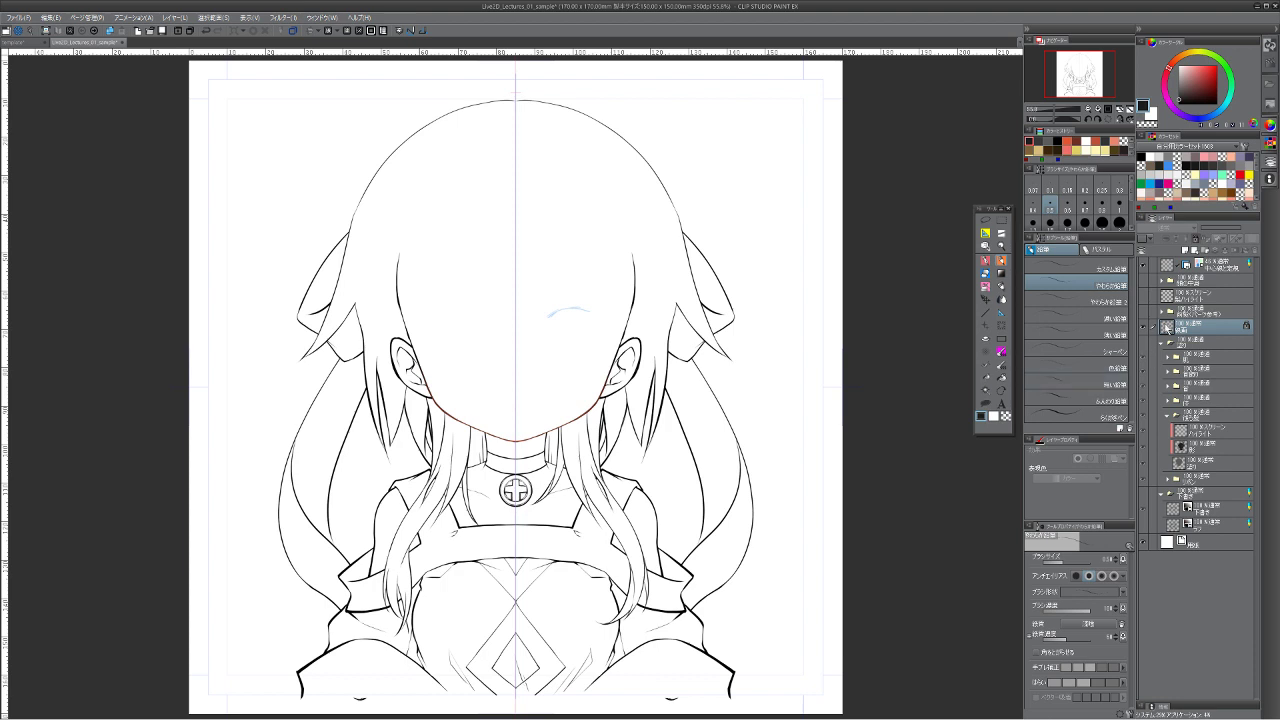
Step: Duplicate the line-art layer as an editable copy above the locked original
mouse_move(1215, 340)
left_mouse_down()
mouse_move(1205, 518)
mouse_move(1192, 341)
left_mouse_up()
left_click(1185, 249)
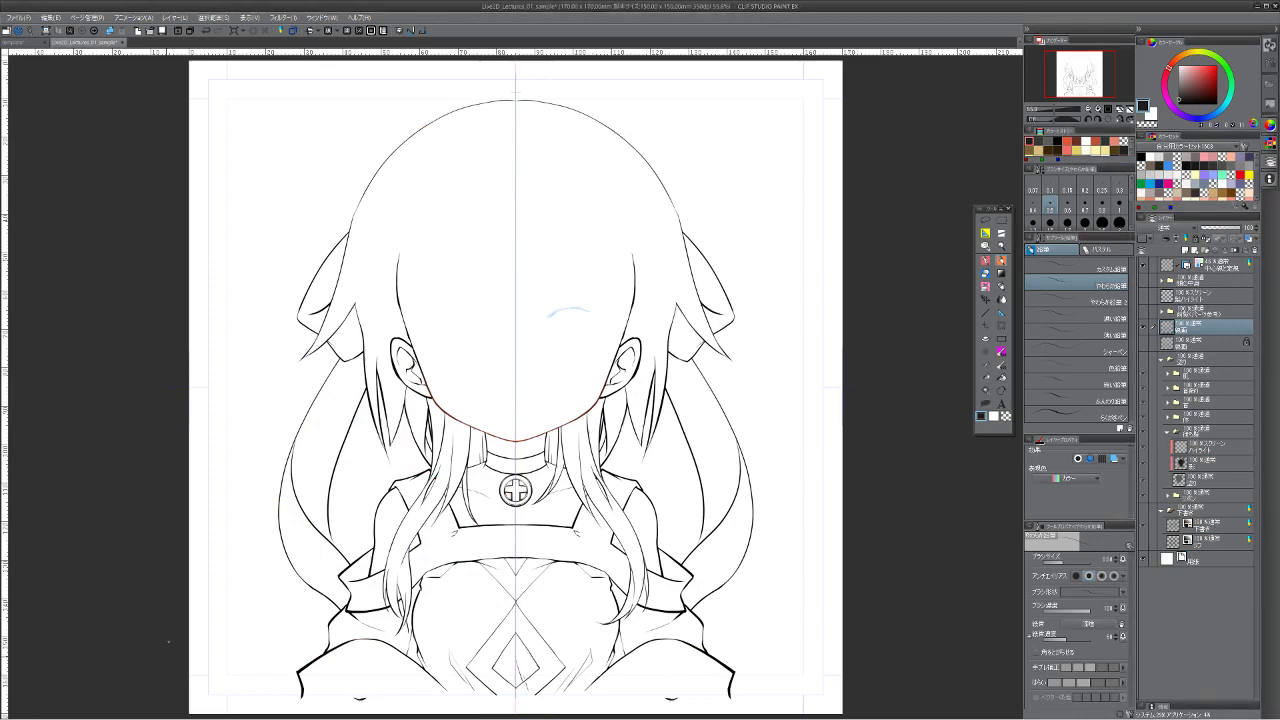
Step: Lasso the cross pendant on the copied line-art layer, clear everything outside the selection, and deselect
scroll(491, 621, "up", 6)
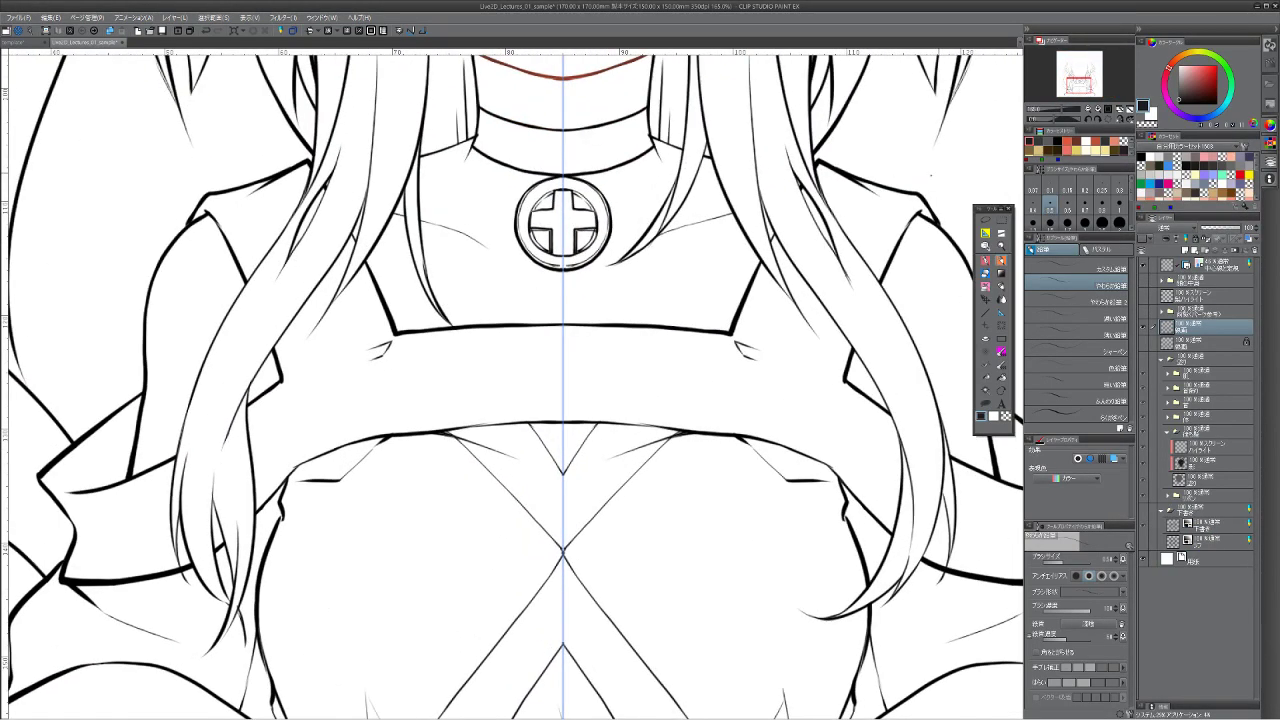
left_click(984, 226)
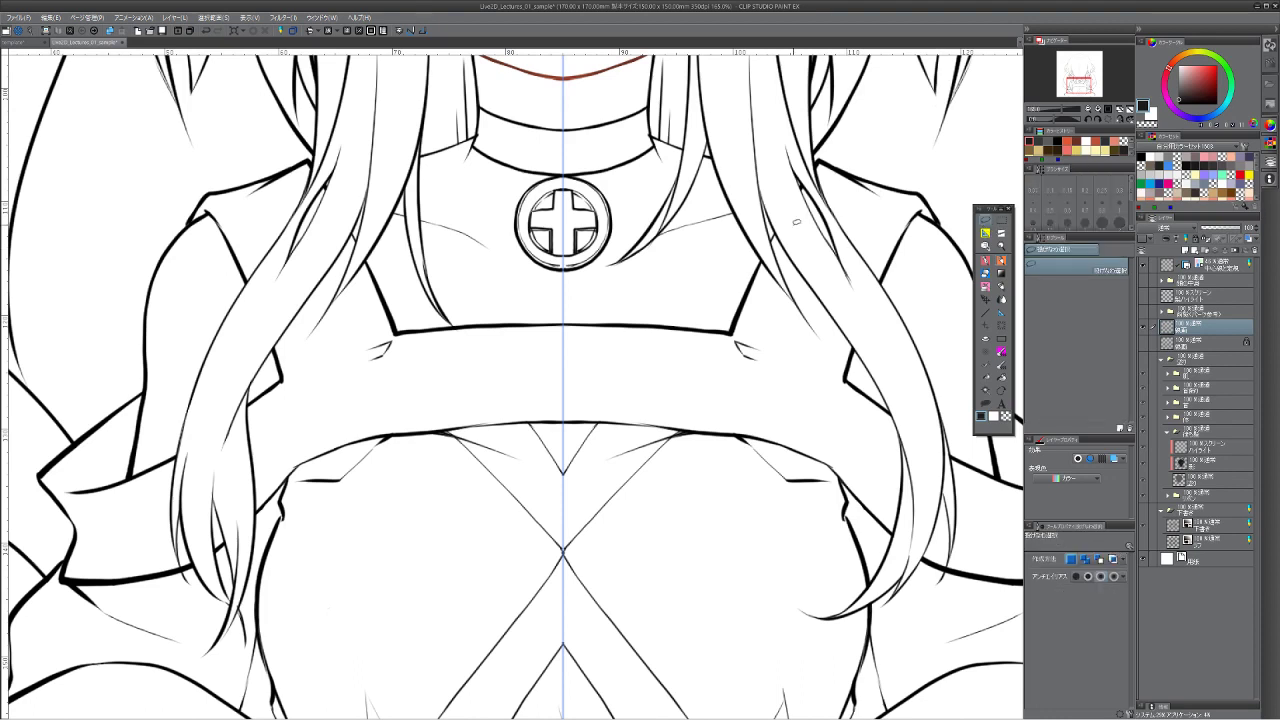
mouse_move(593, 275)
left_mouse_down()
mouse_move(580, 147)
mouse_move(630, 235)
mouse_move(594, 276)
left_mouse_up()
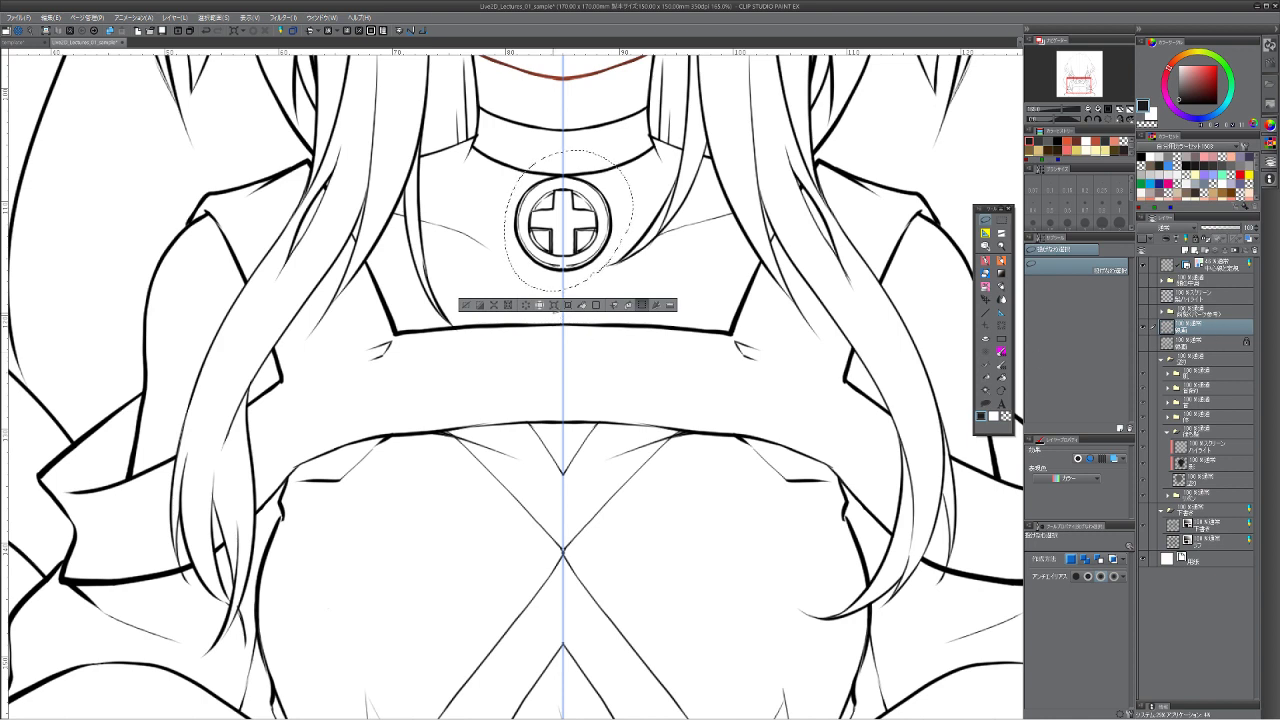
key("ctrl+shift+x")
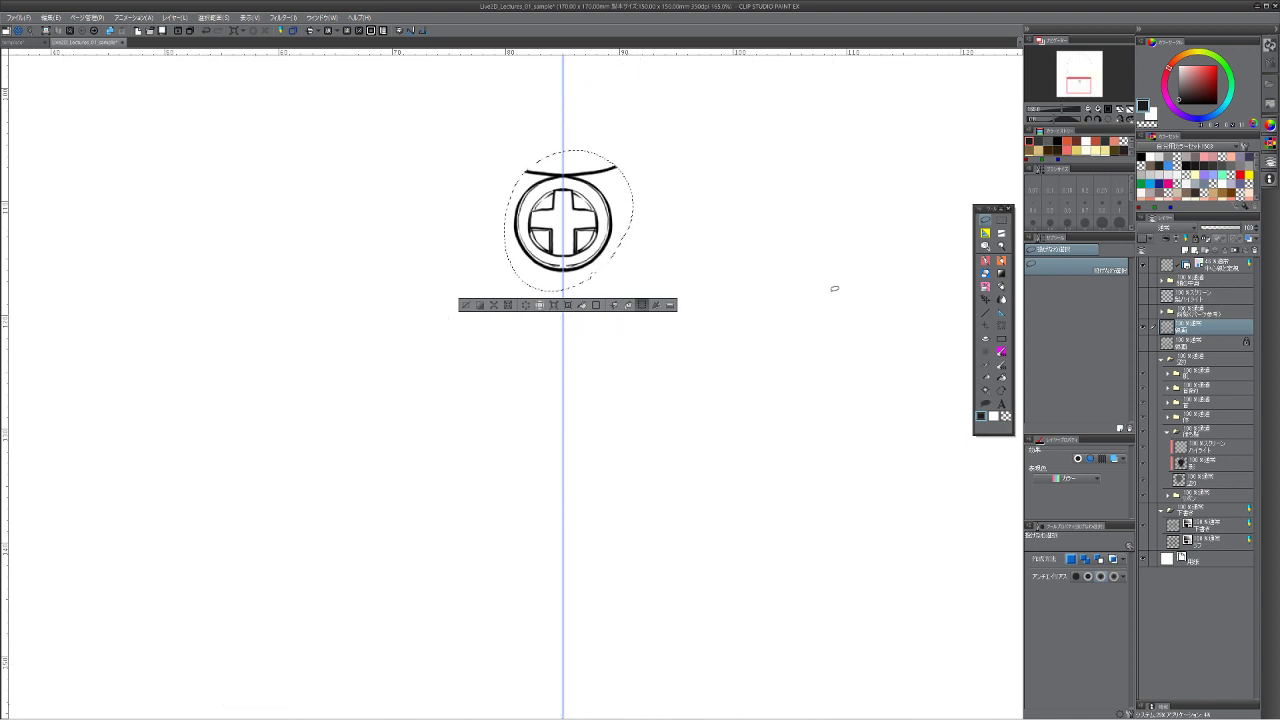
left_click(466, 305)
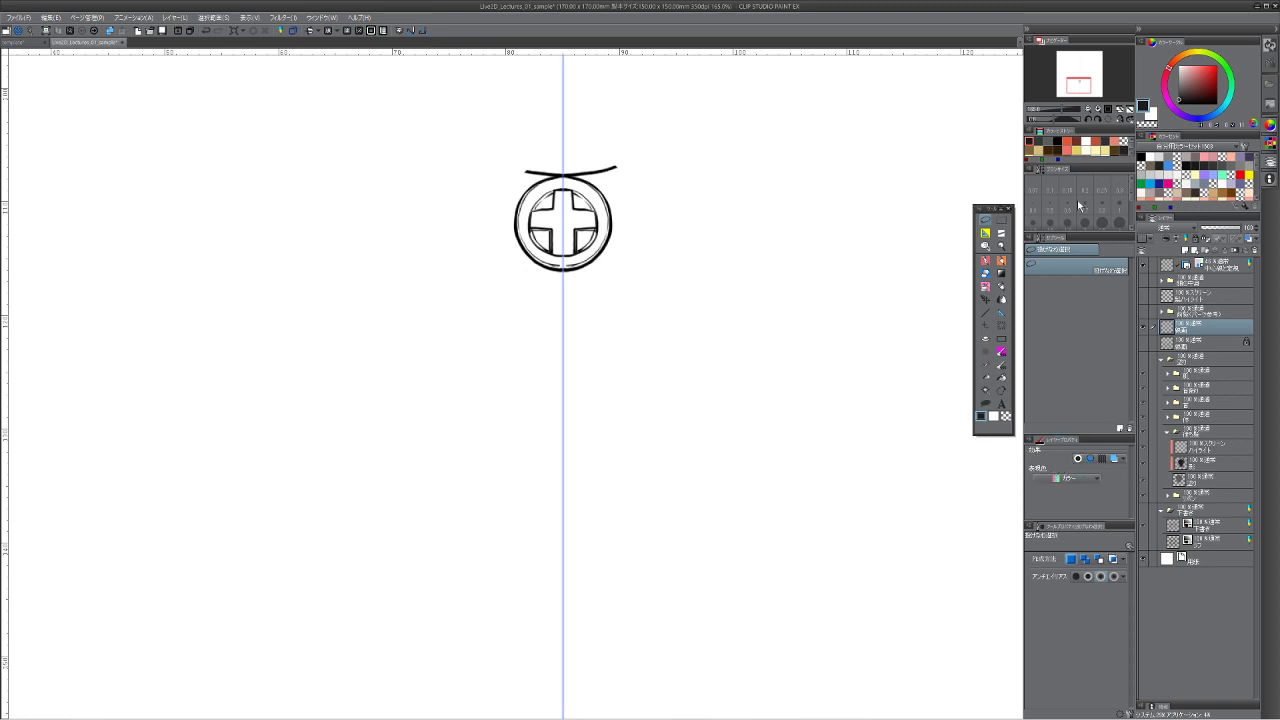
Step: Erase the leftover collar line above the isolated pendant and check the layer by toggling its visibility
left_click(1000, 299)
mouse_move(611, 156)
left_mouse_down()
mouse_move(517, 156)
mouse_move(578, 158)
mouse_move(546, 160)
left_mouse_up()
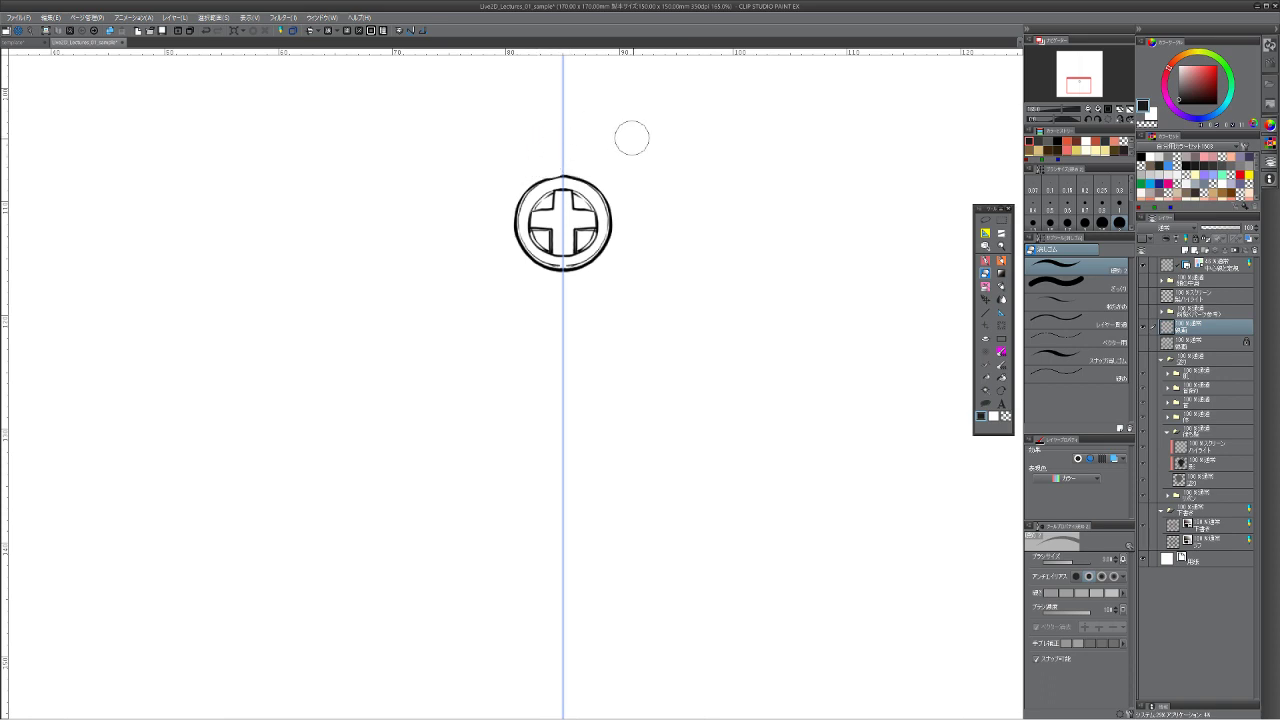
left_click(1143, 327)
left_click(1144, 327)
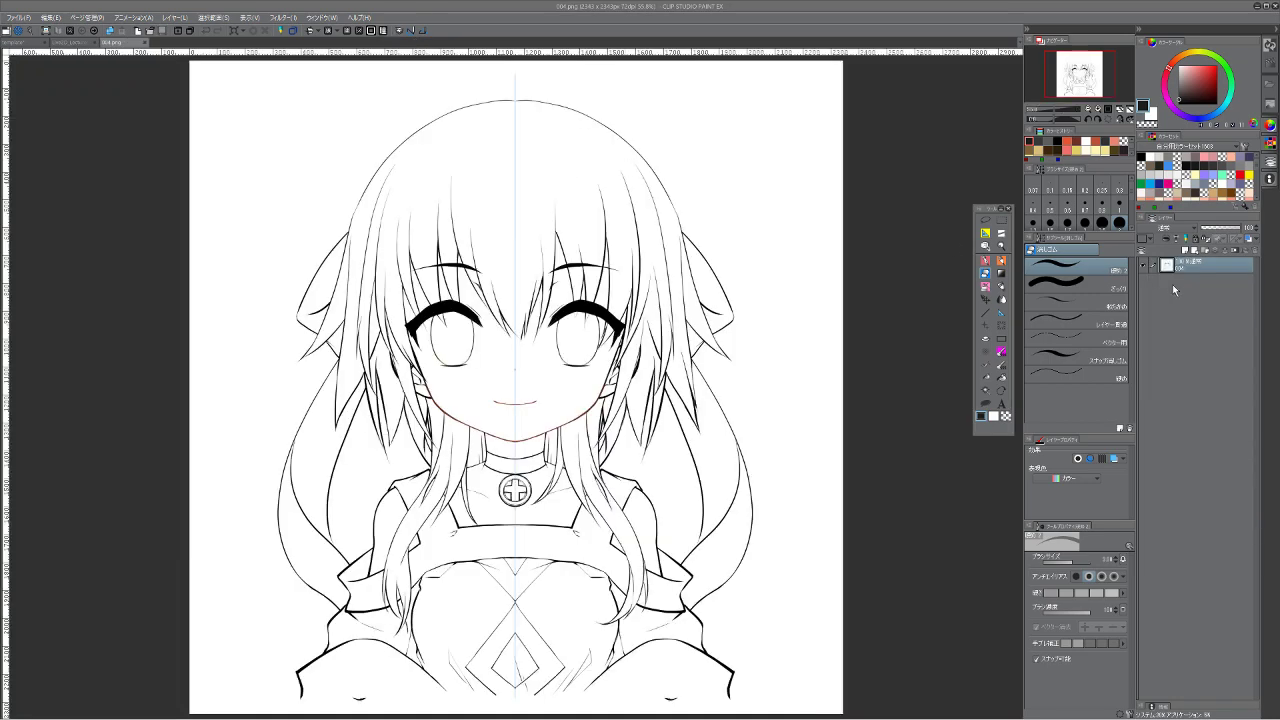
Step: Toggle the visibility of the single layer in 004.png to examine whether its white background is opaque
left_click(1143, 265)
left_click(1143, 265)
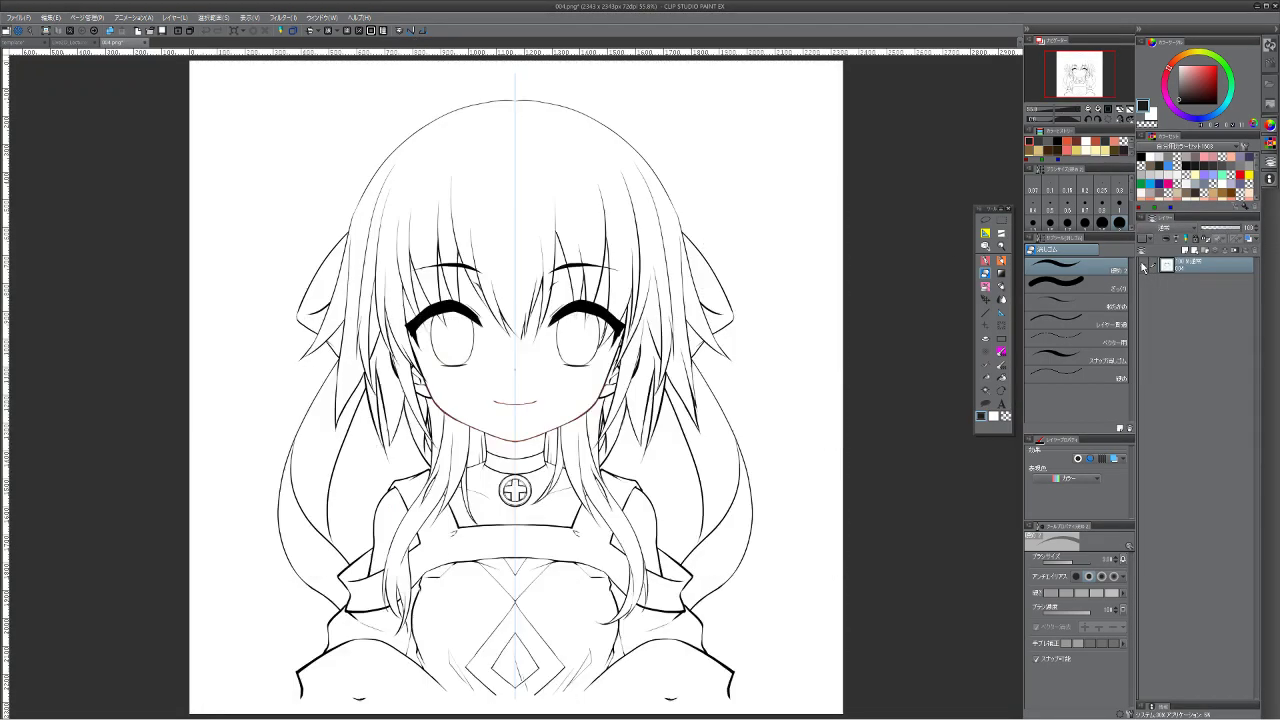
left_click(1143, 265)
left_click(1143, 265)
left_click(1143, 265)
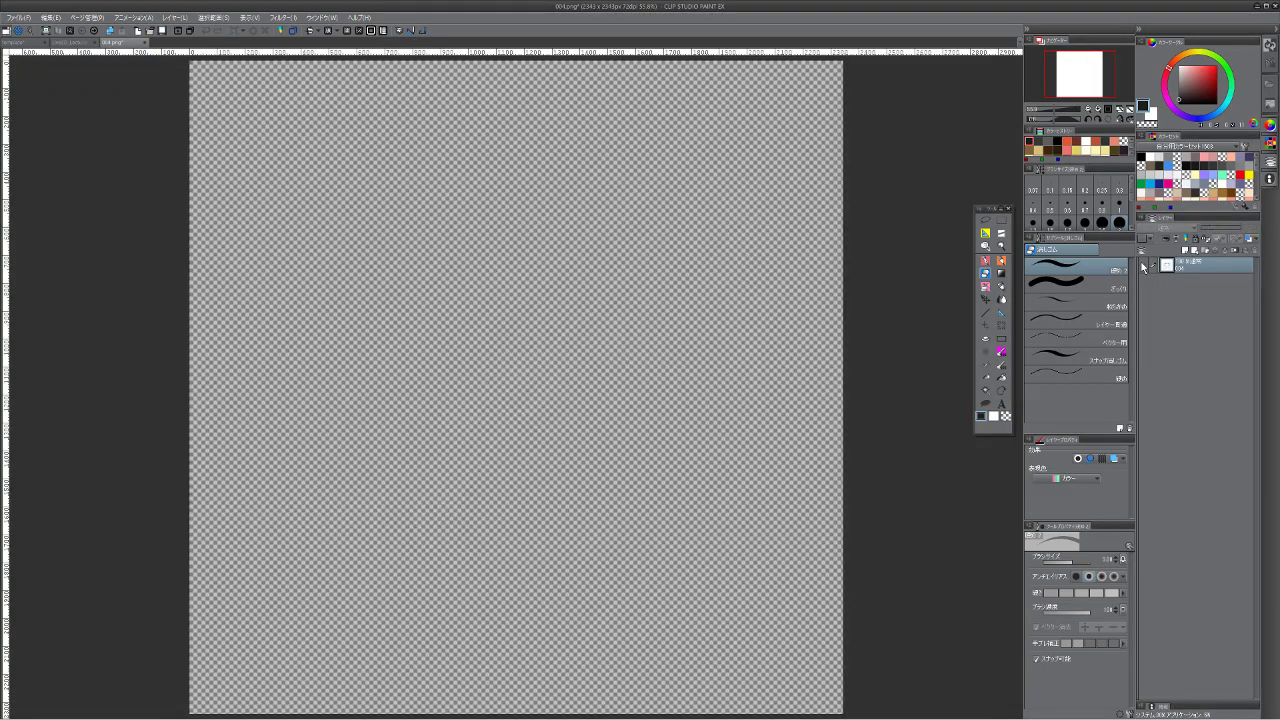
left_click(1143, 265)
left_click(1143, 265)
left_click(1143, 265)
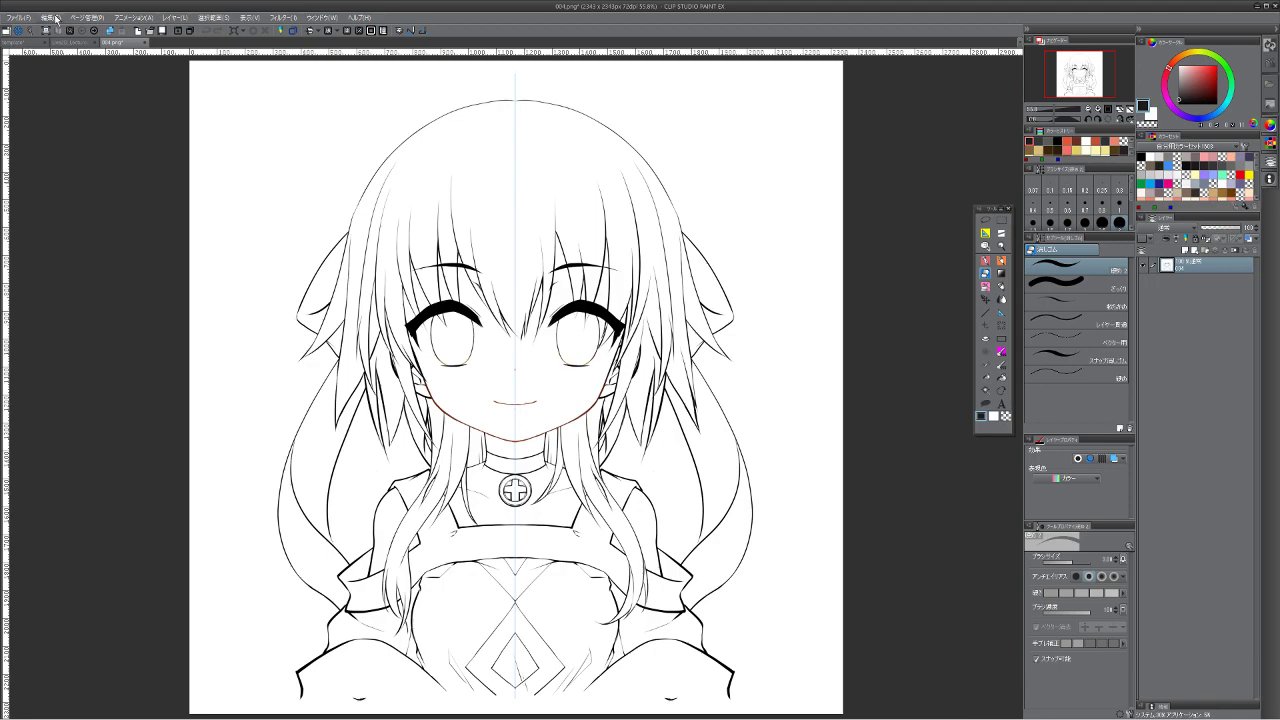
Step: Convert the brightness of the 004.png line art to opacity and examine the lines around the face up close
key("alt+Tab")
left_click(57, 19)
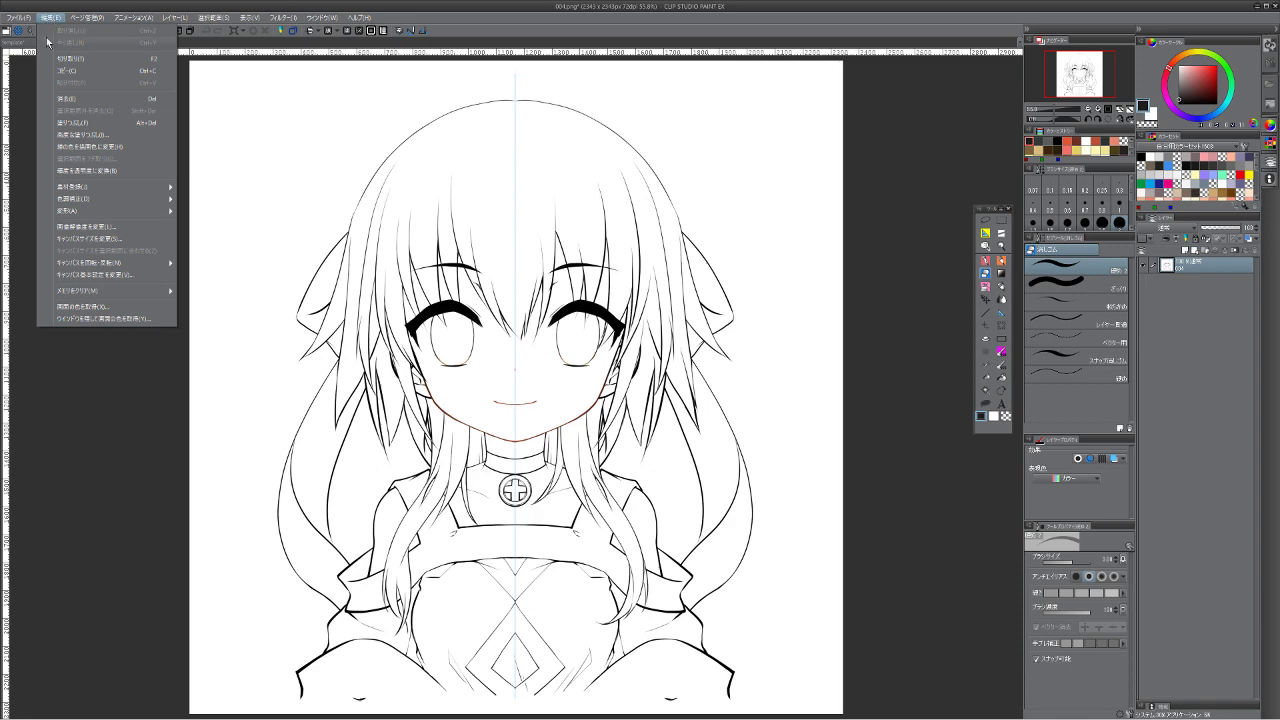
left_click(92, 172)
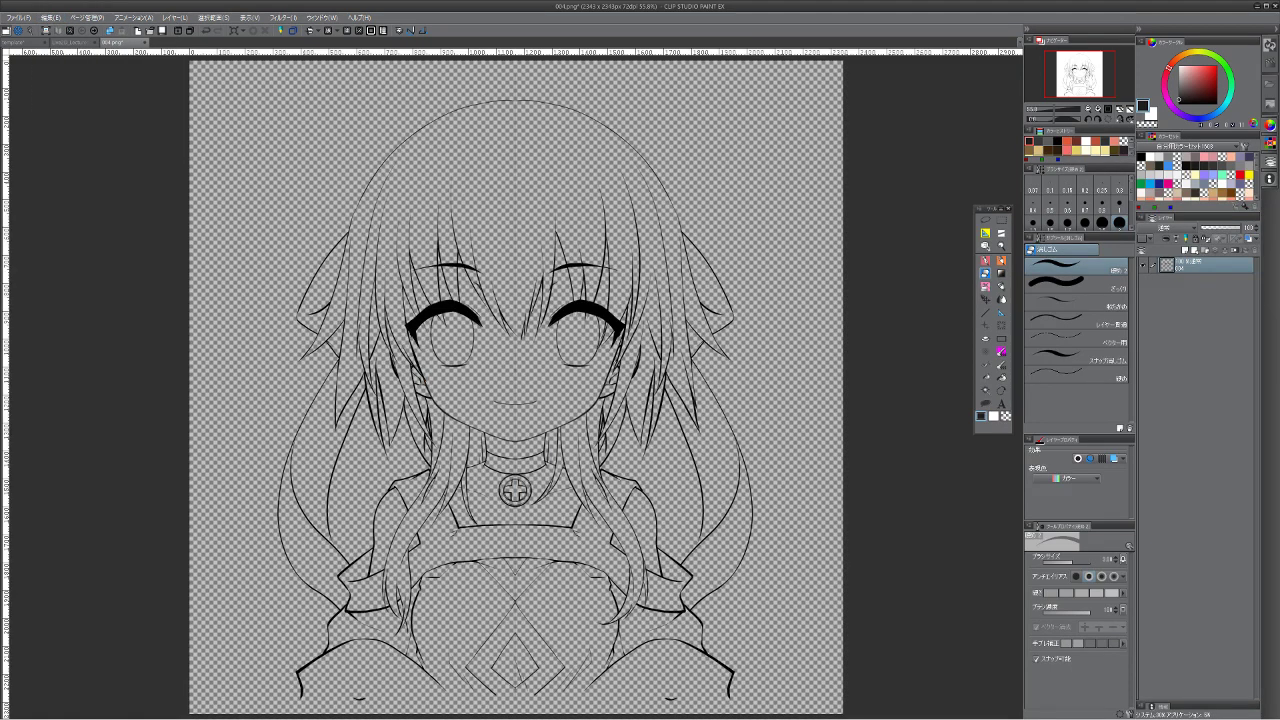
scroll(504, 465, "up", 4)
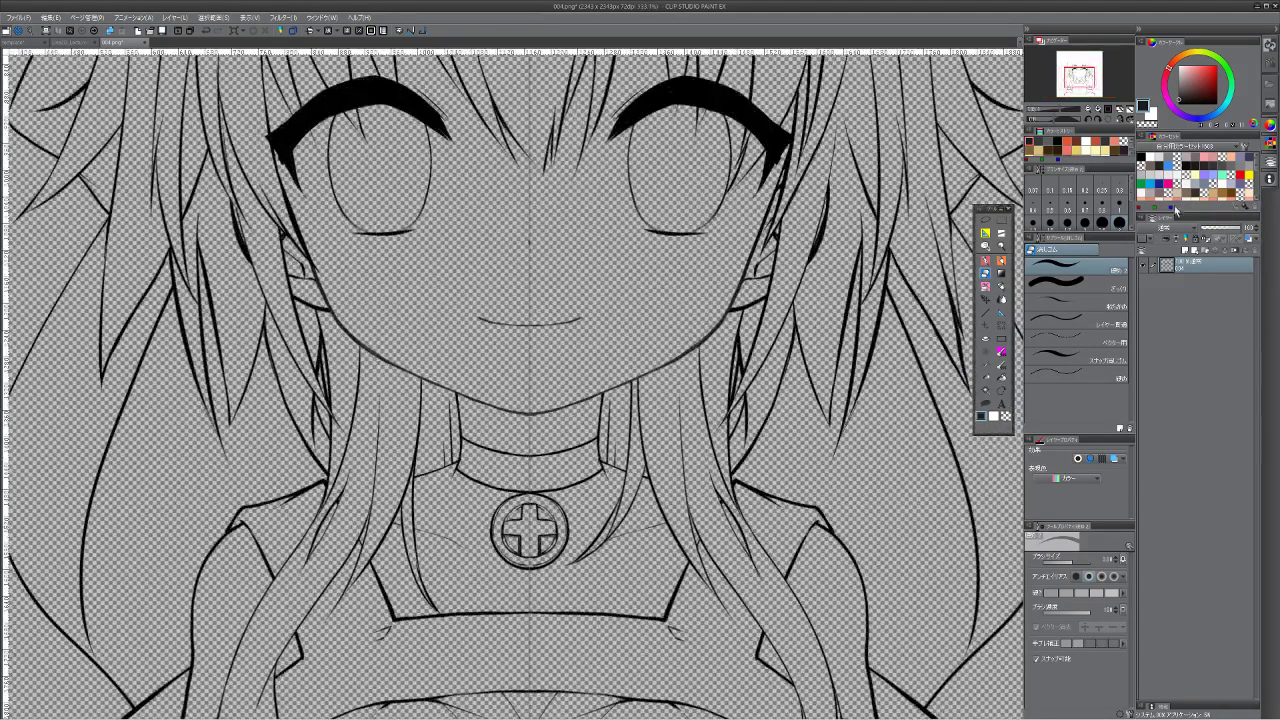
left_click_drag(1082, 88, 1070, 80)
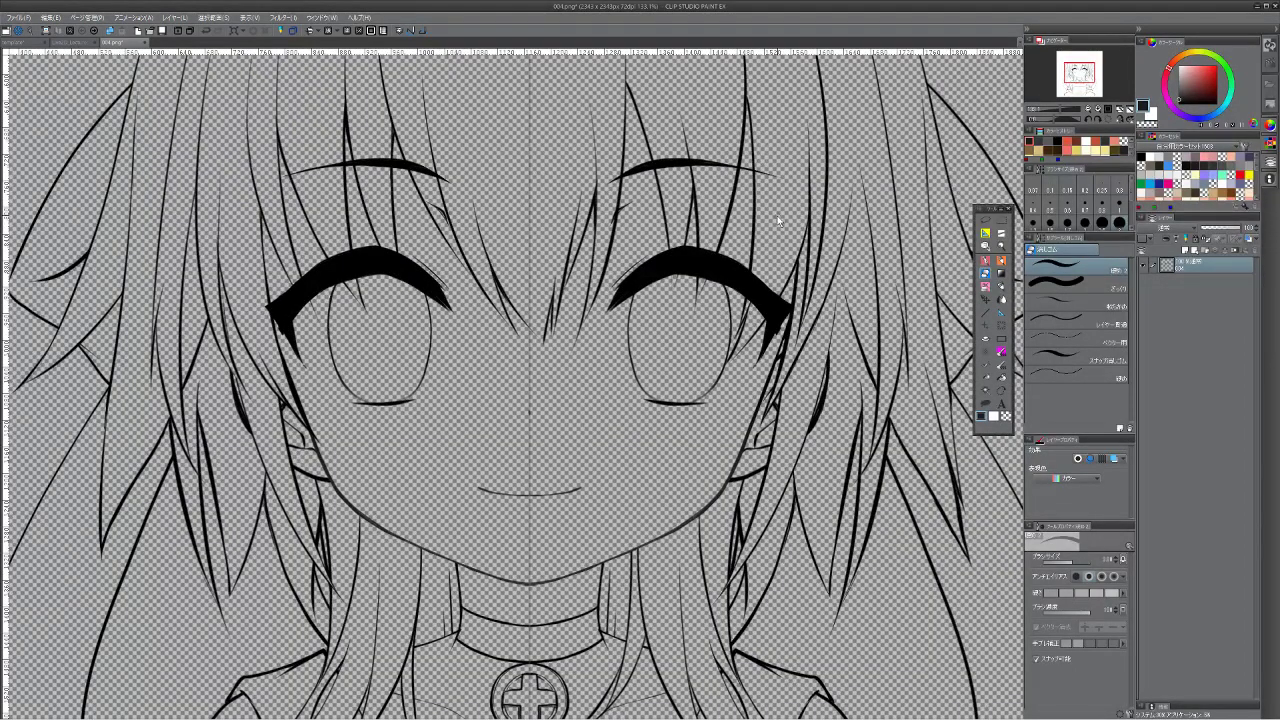
scroll(578, 234, "down", 5)
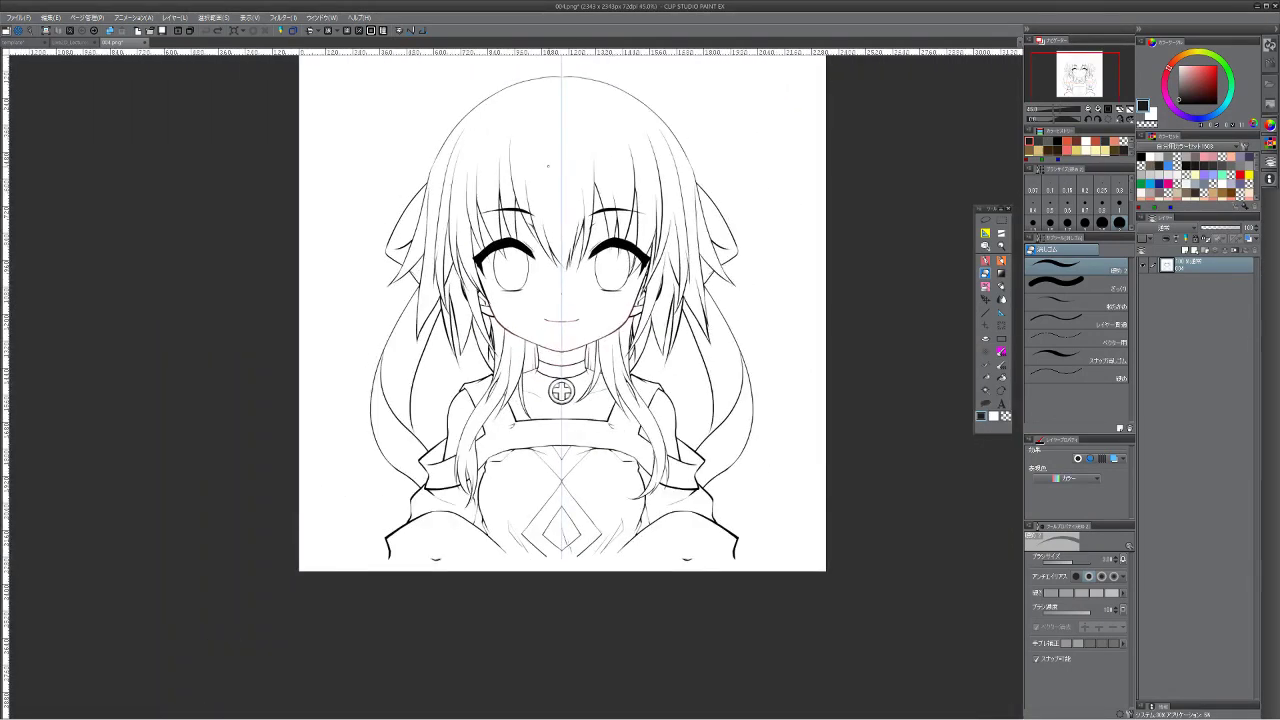
Step: Reapply the brightness-to-opacity conversion to the 004.png line art, and undo it
left_click(50, 18)
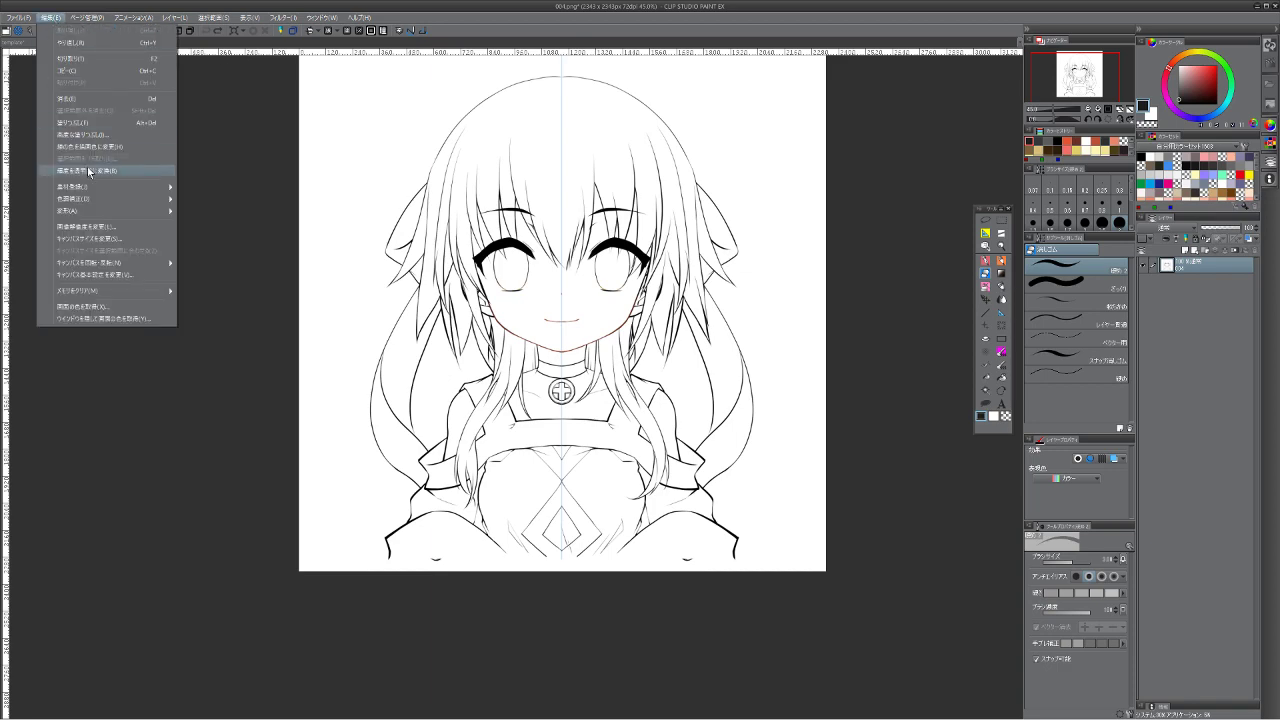
left_click(91, 172)
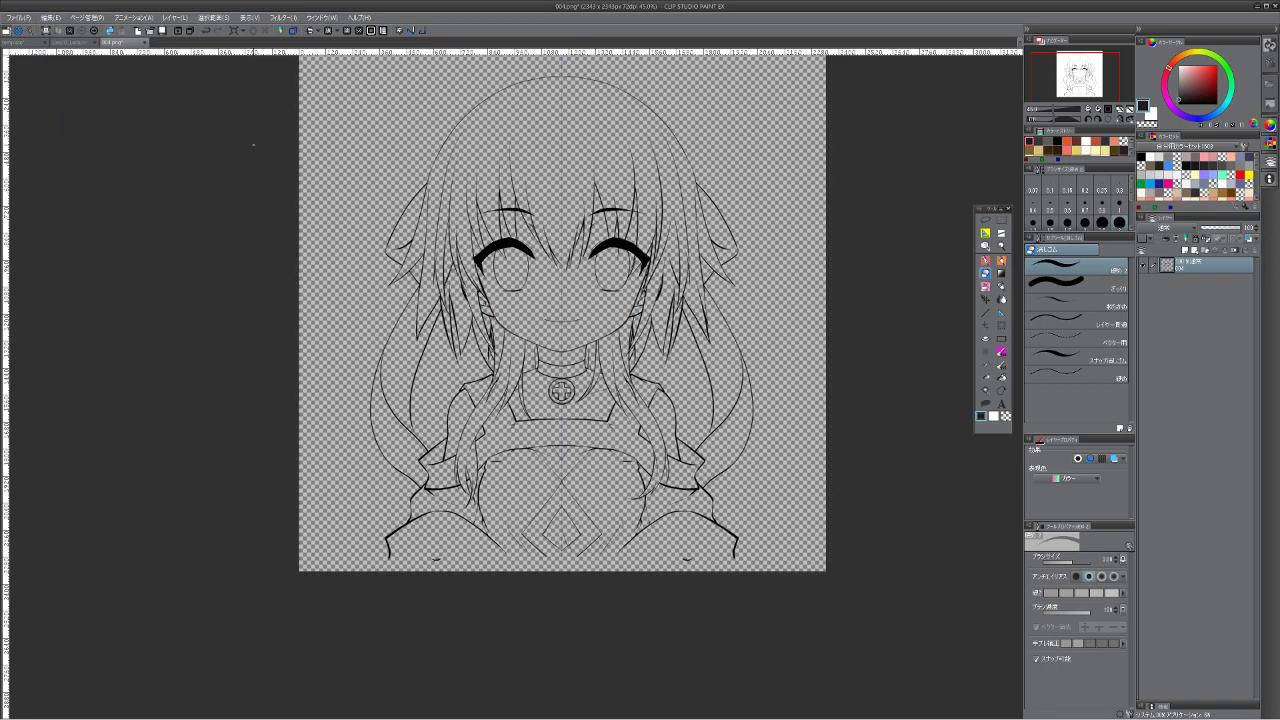
left_click(50, 18)
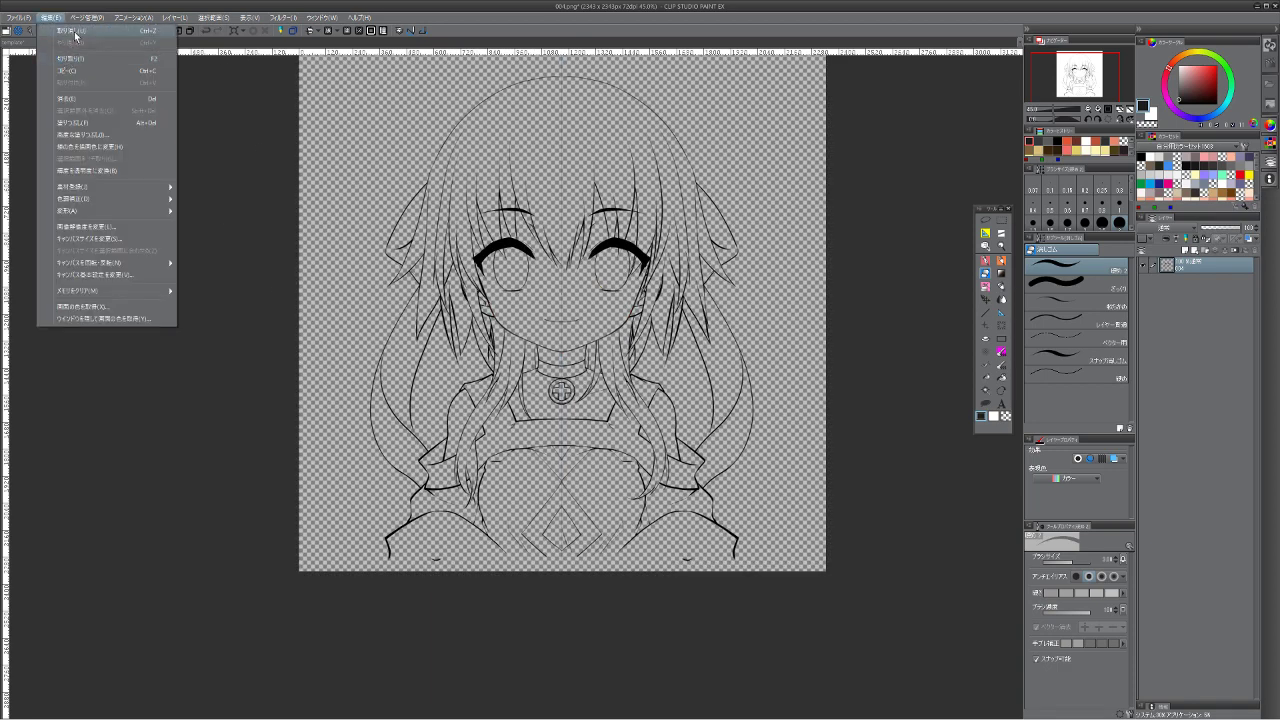
left_click(75, 37)
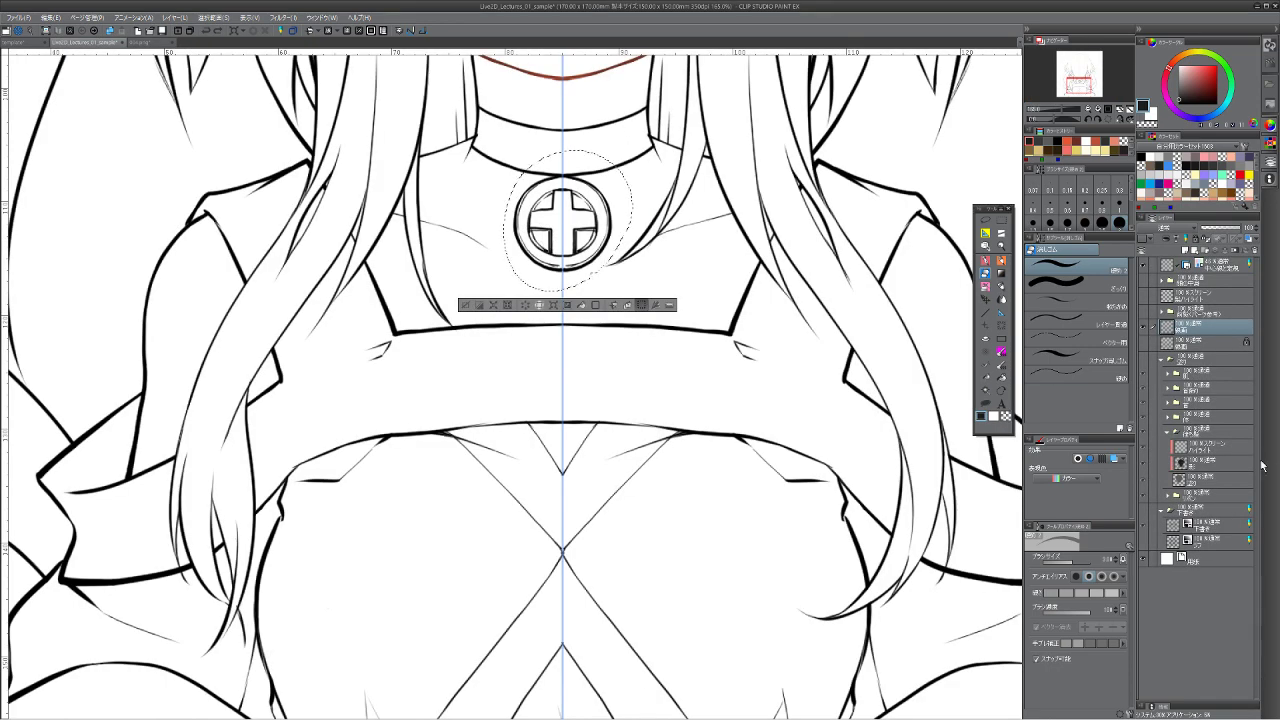
Step: Show the hidden coloring, face and hair layers of the character, and collapse the open subfolder in the coloring group
left_click(1152, 372)
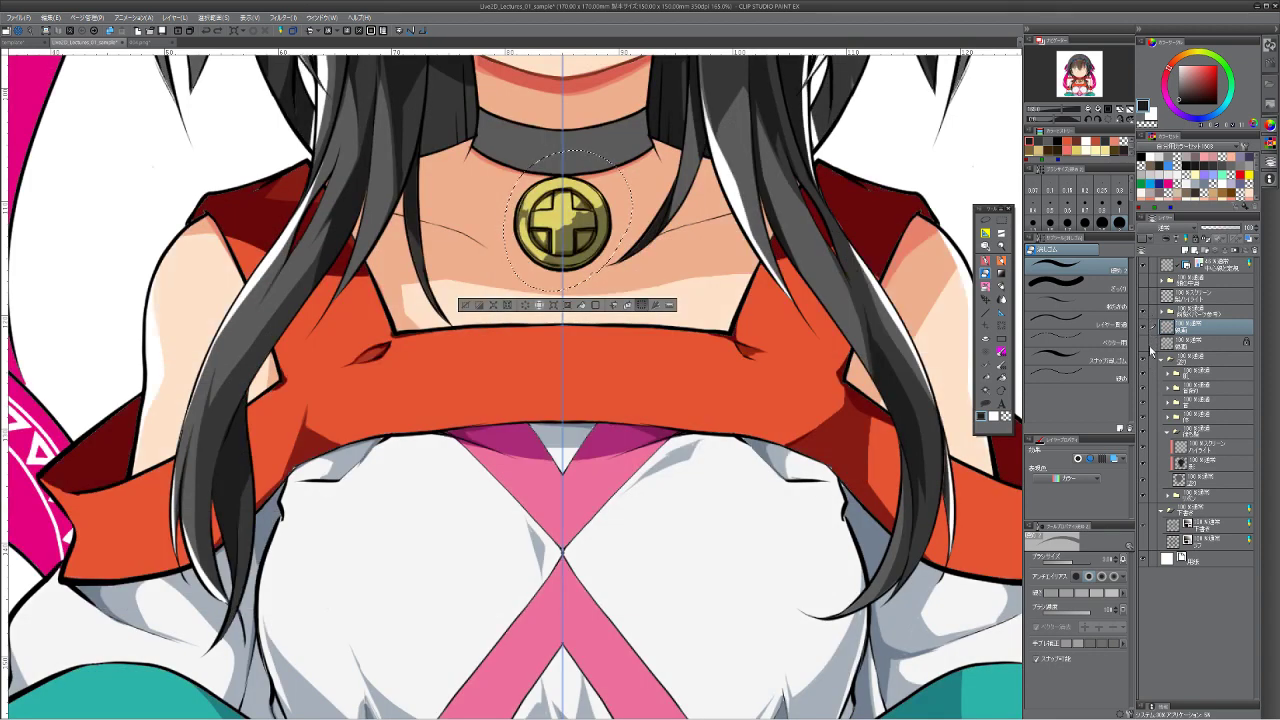
left_click(1146, 299)
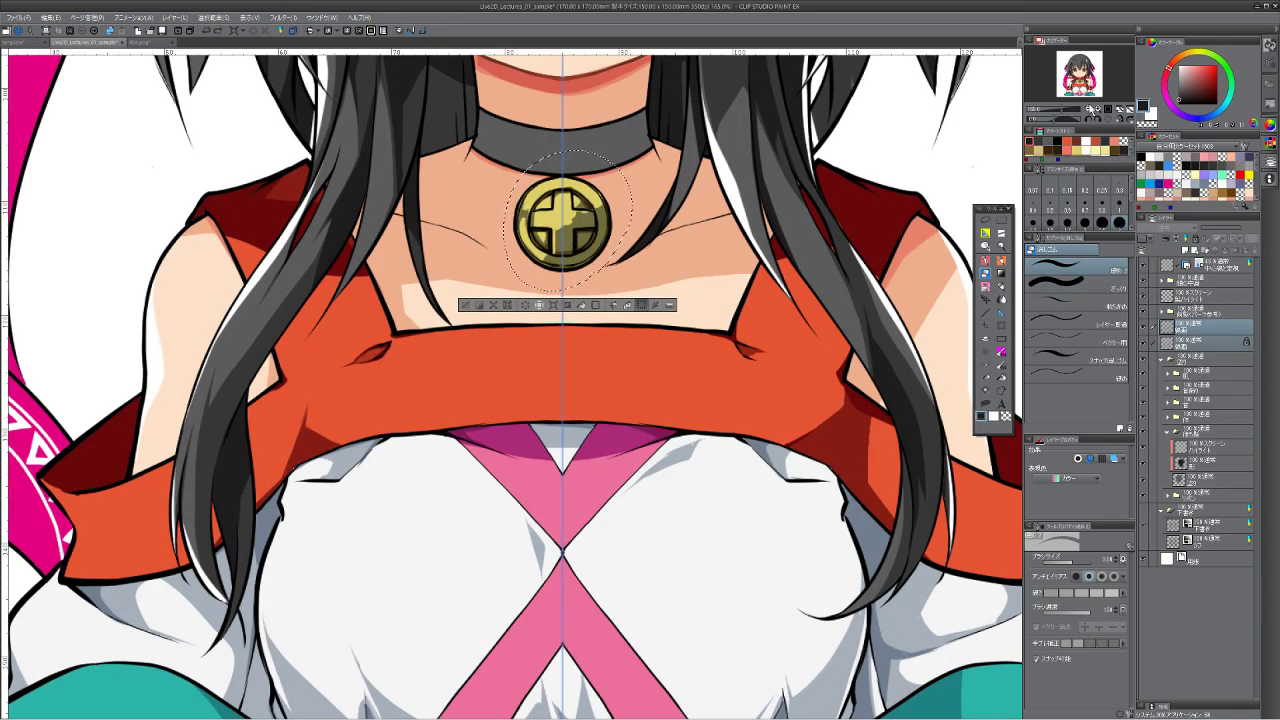
left_click_drag(1089, 110, 1085, 110)
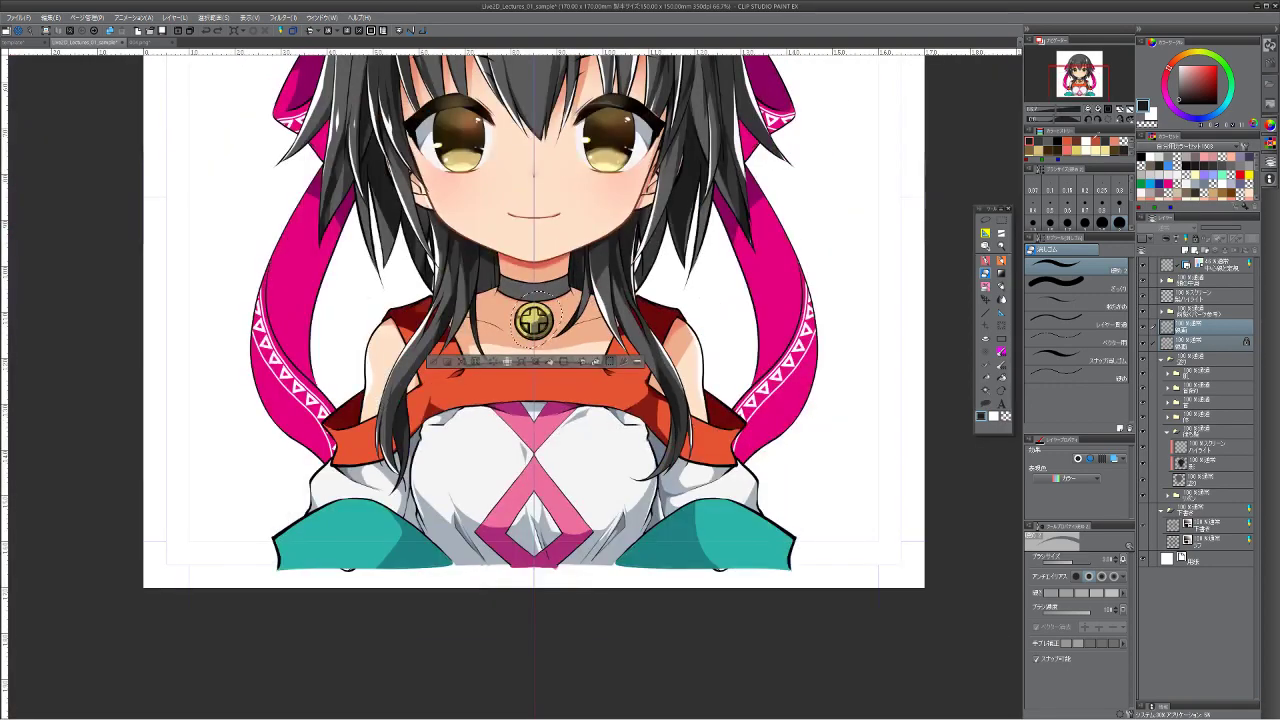
left_click(1078, 76)
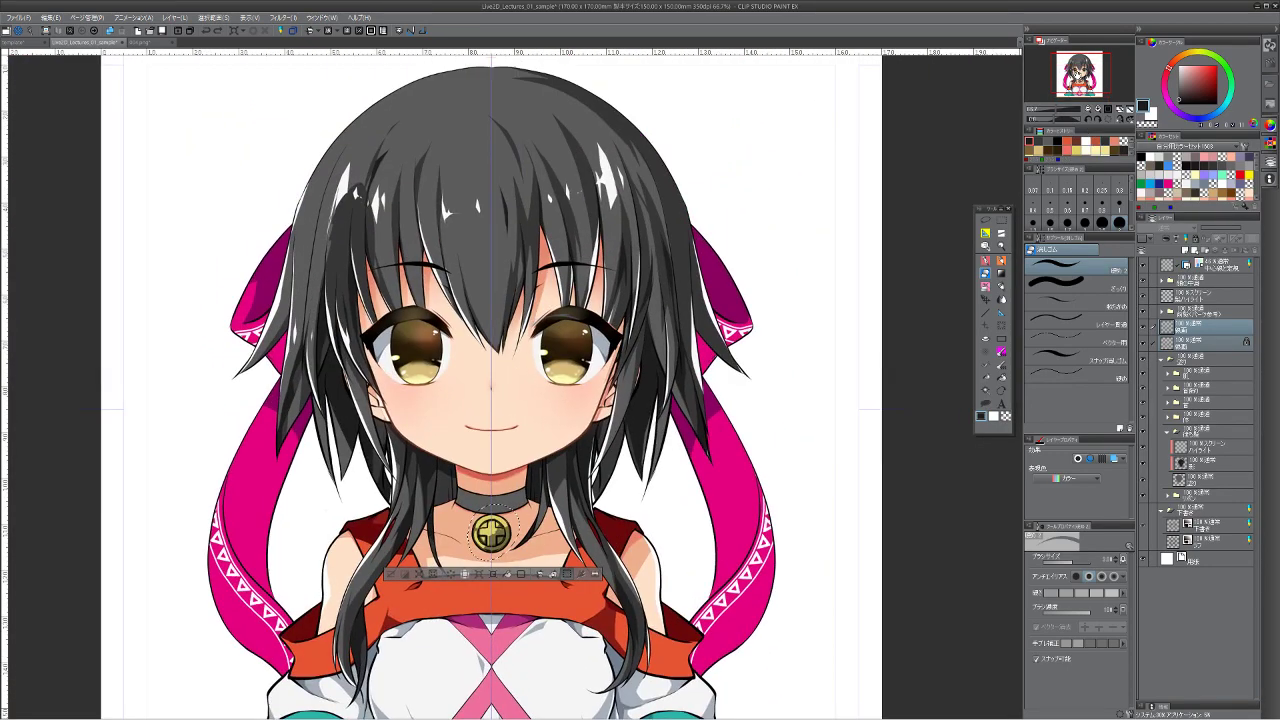
left_click(1167, 433)
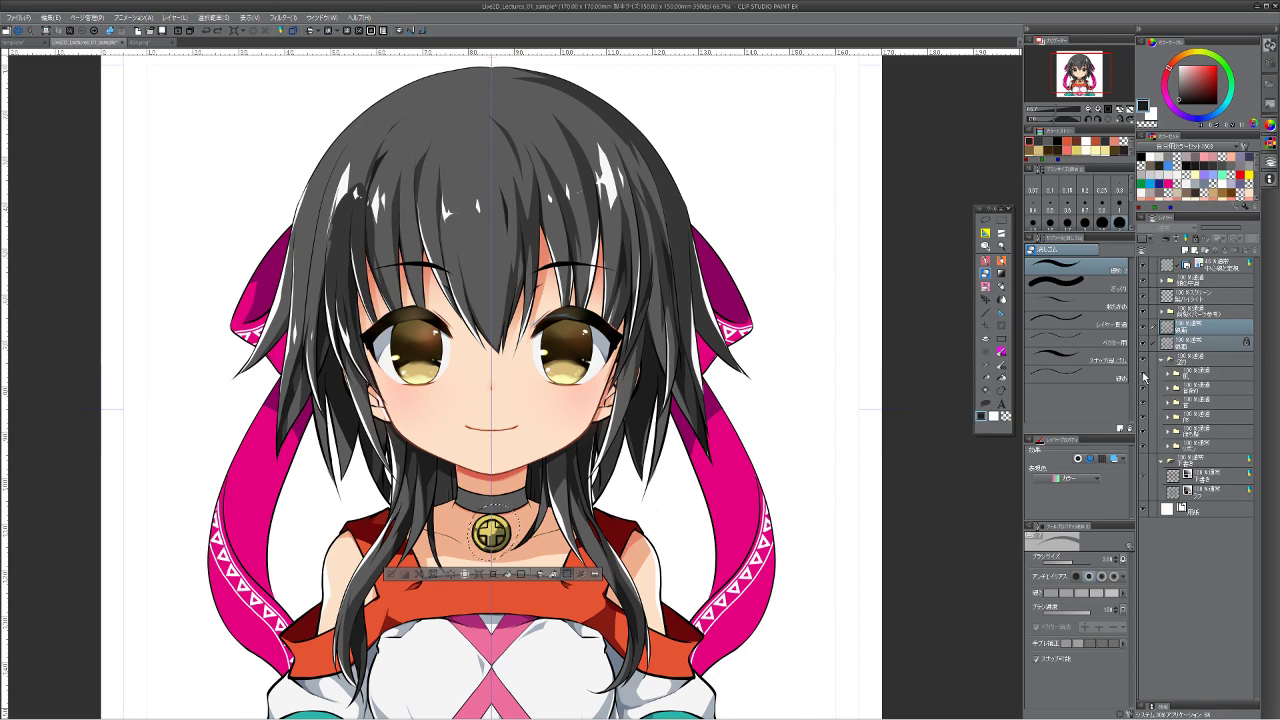
Step: Toggle the skin and pendant coloring folders off and on to check which parts each one colors
left_click(1145, 377)
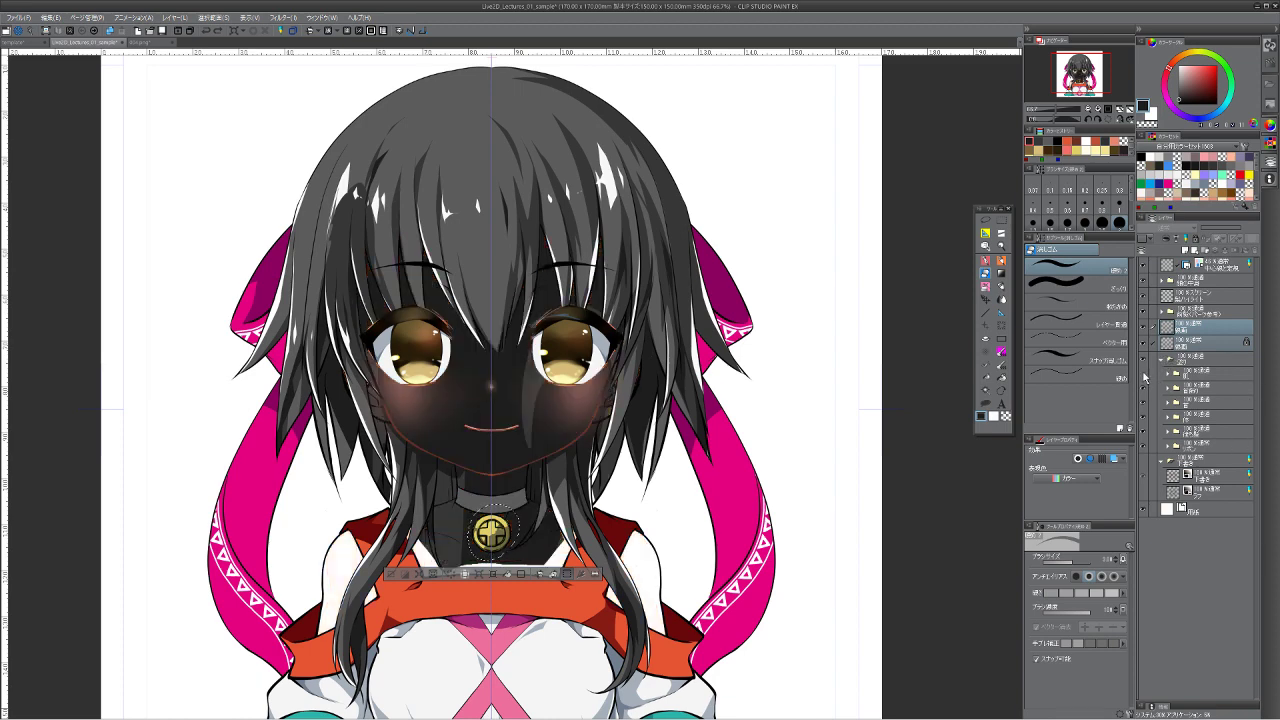
left_click(1145, 377)
left_click(1145, 377)
left_click(1145, 377)
left_click(1145, 394)
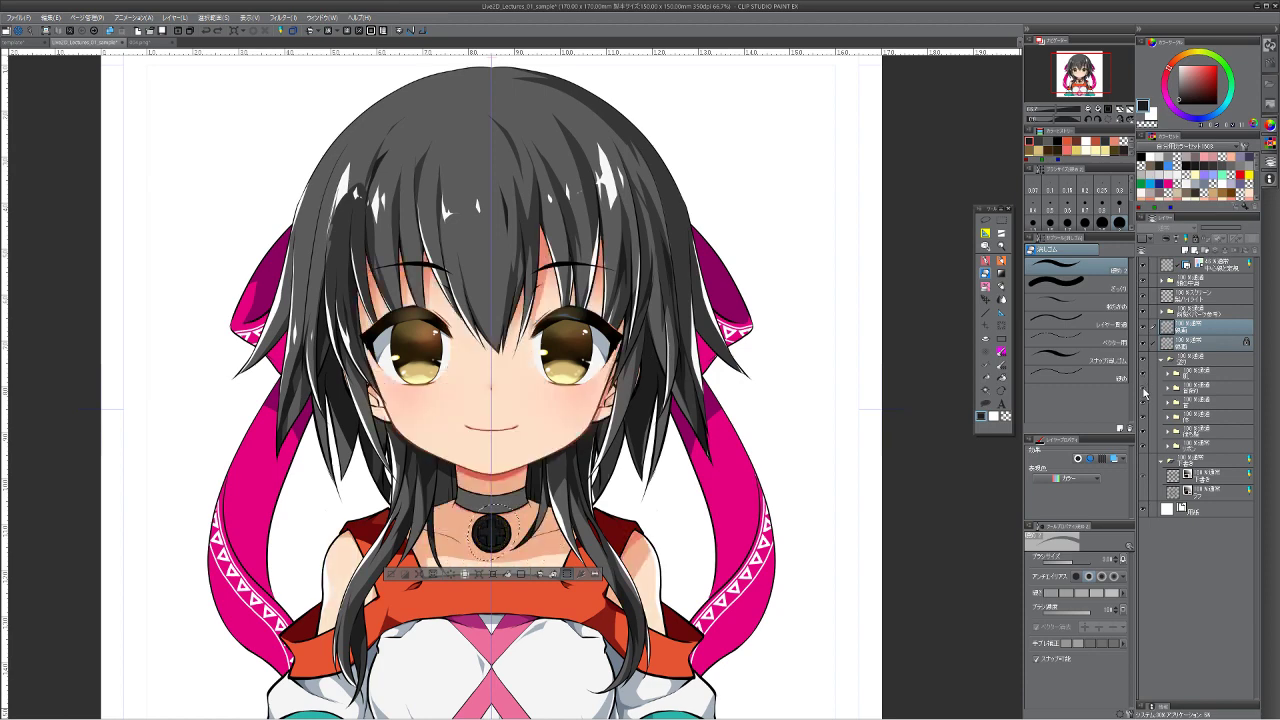
left_click(1145, 394)
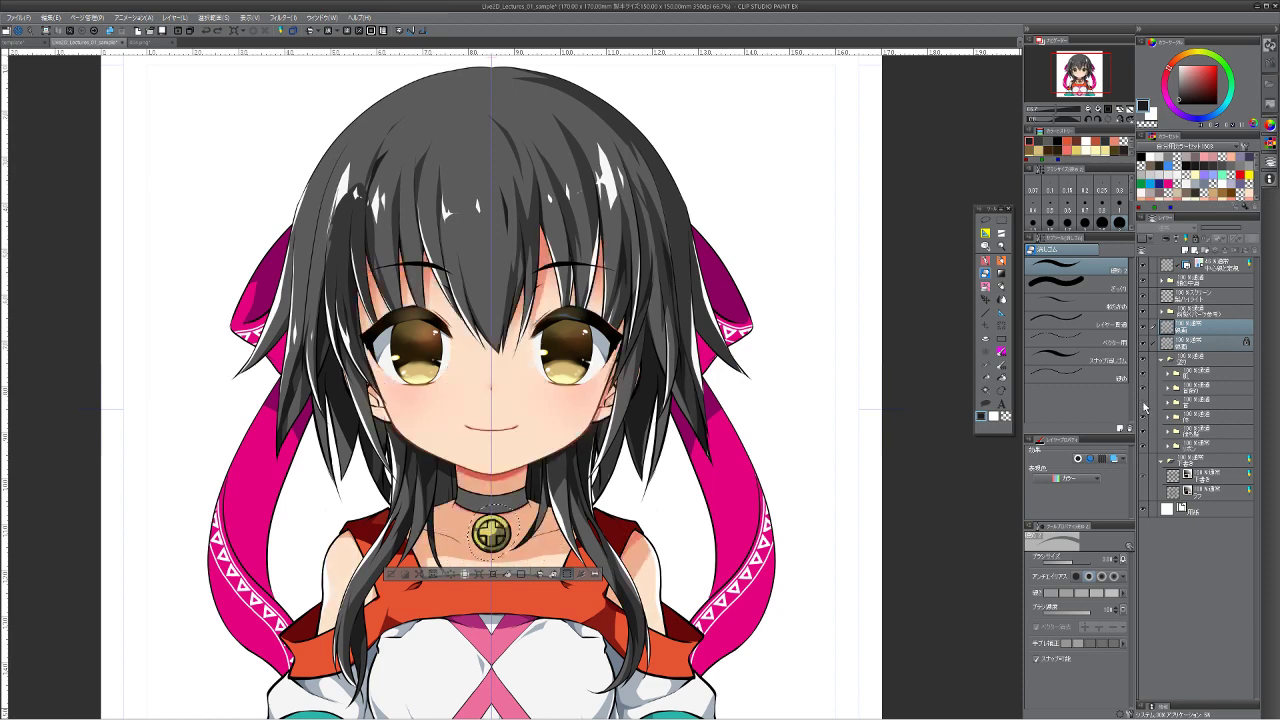
Step: Toggle the choker's coloring folder to check what it covers, and hide both the choker and pendant folders
left_click(1145, 408)
left_click(1145, 408)
left_click(1145, 408)
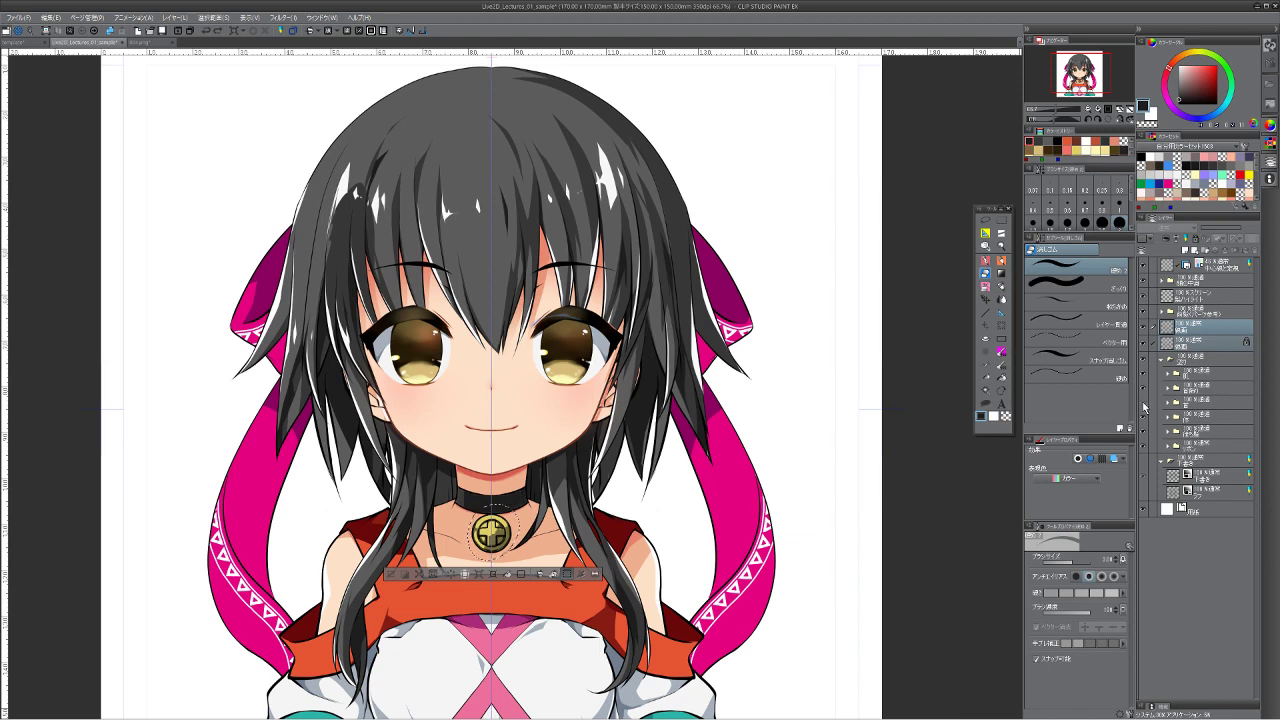
left_click(1145, 408)
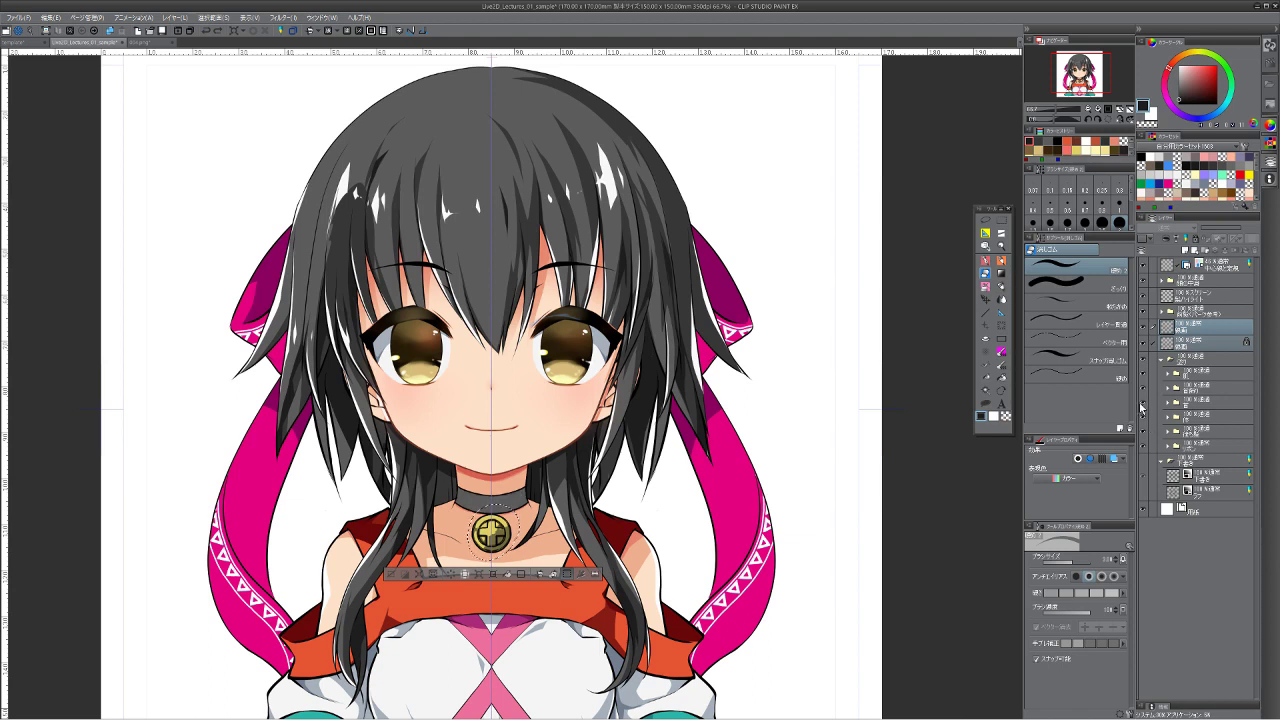
left_click(1145, 408)
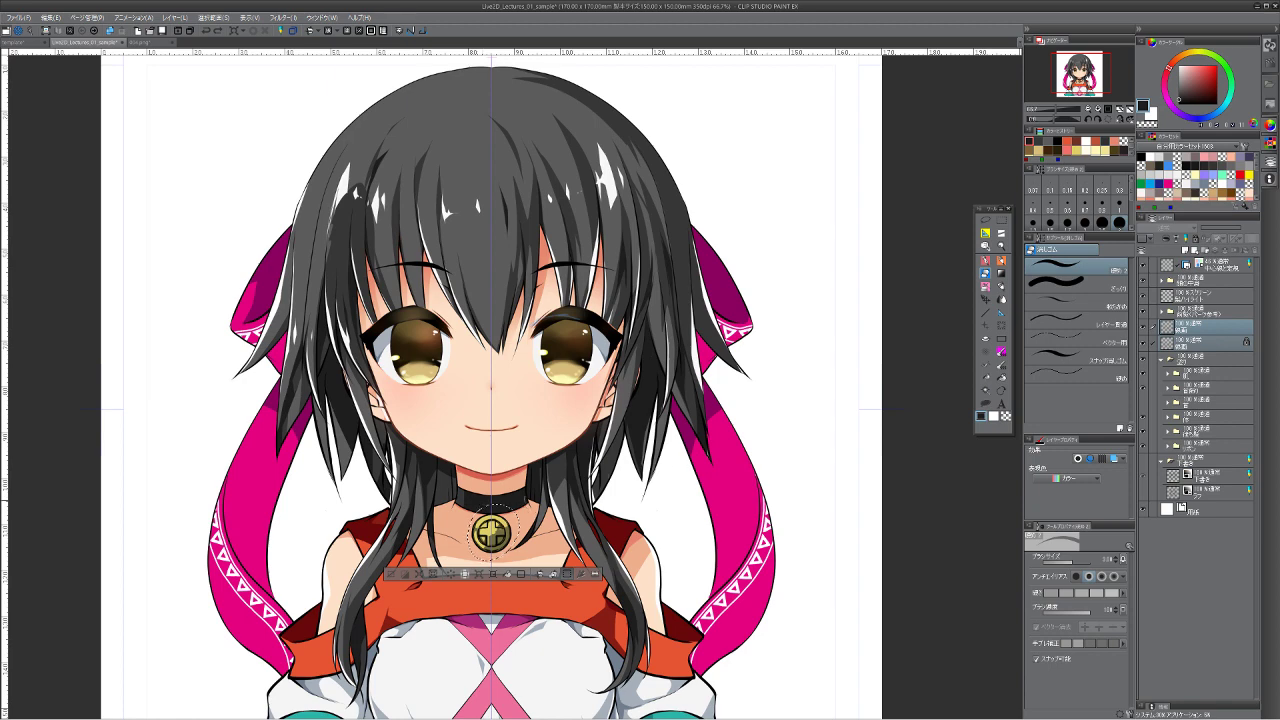
left_click(1146, 392)
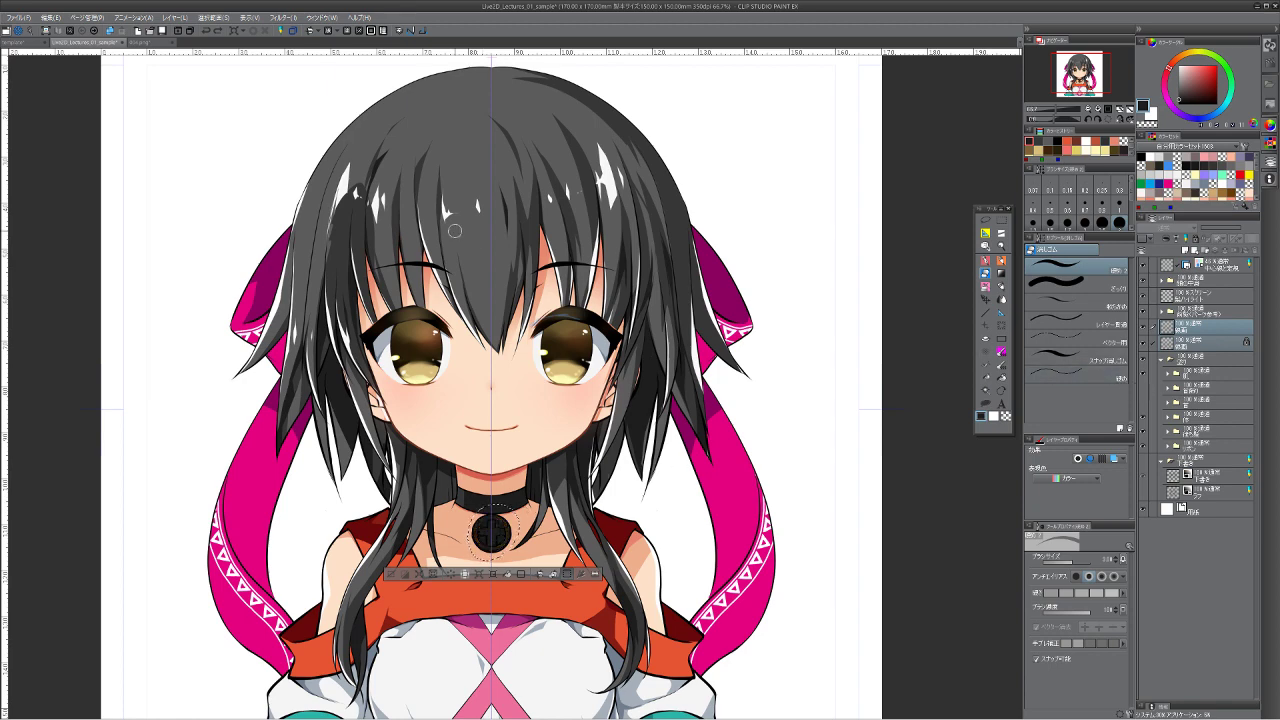
Step: Clear the selection around the pendant and reshow the choker and pendant coloring folders
left_click(228, 17)
left_click(233, 43)
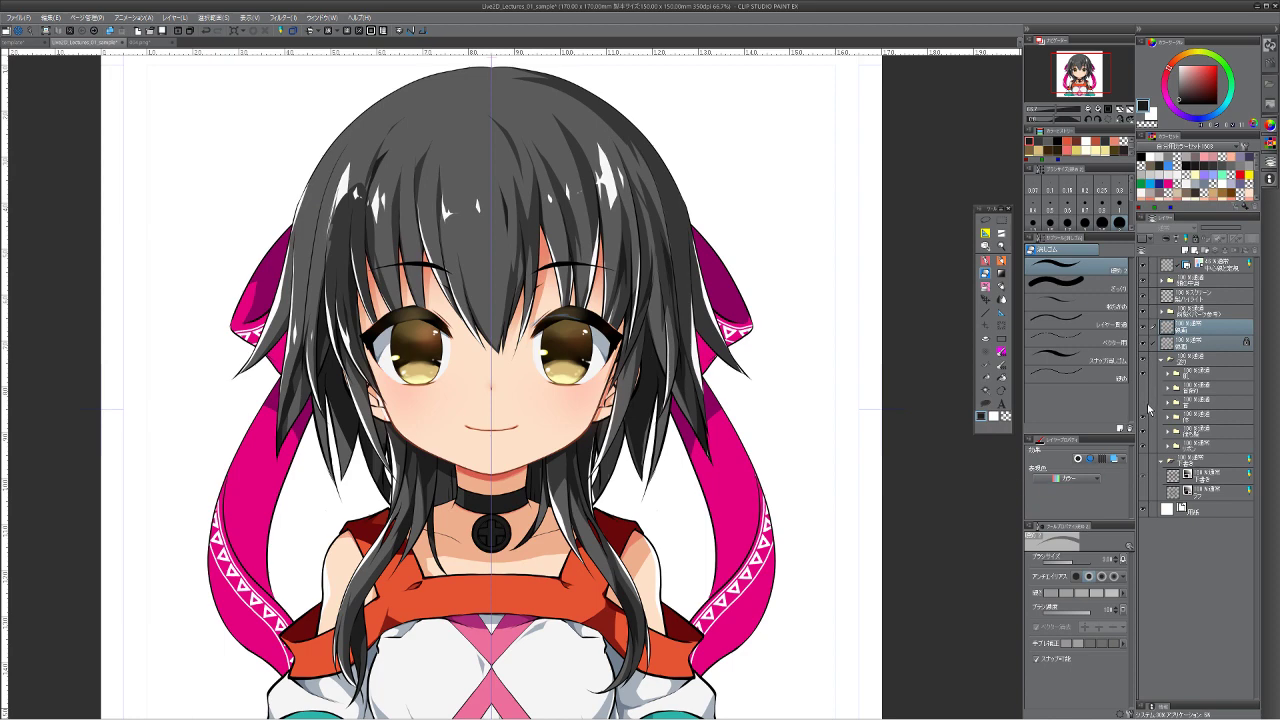
left_click(1143, 393)
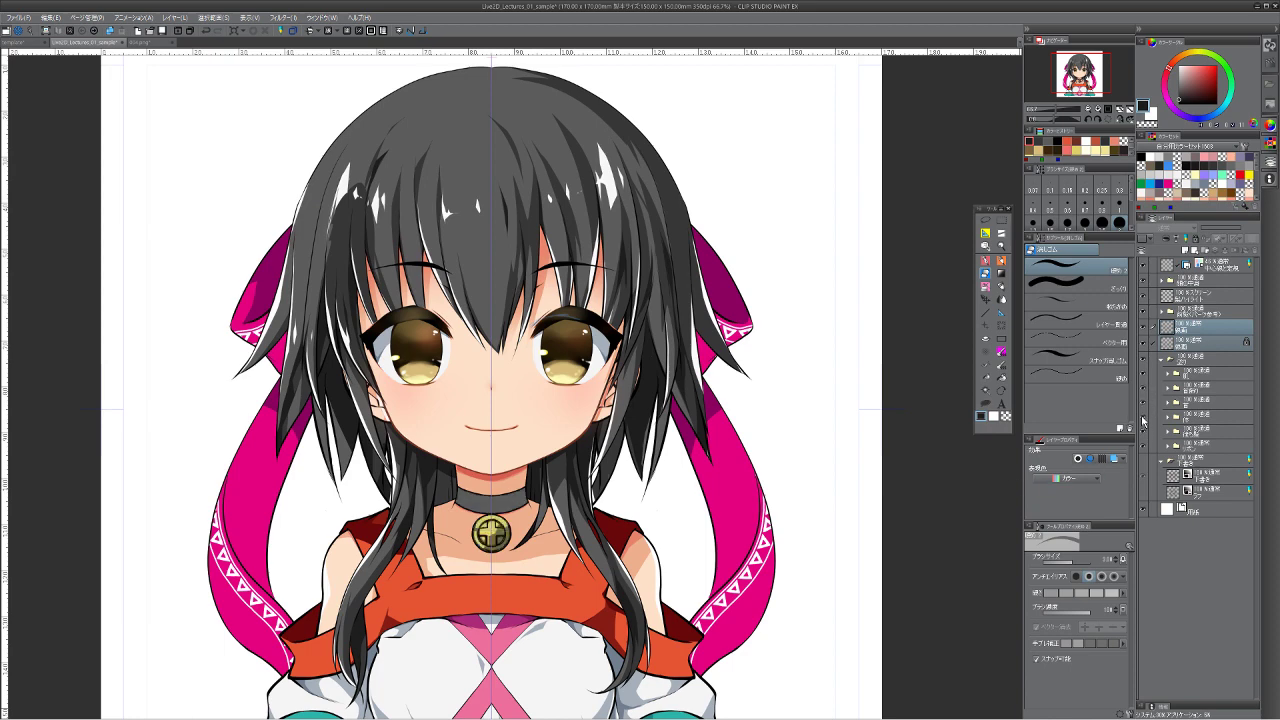
Step: Toggle the clothing coloring folder off and on, and expand it to examine its paint and shadow layers
left_click(1144, 418)
left_click(1144, 418)
left_click(1168, 419)
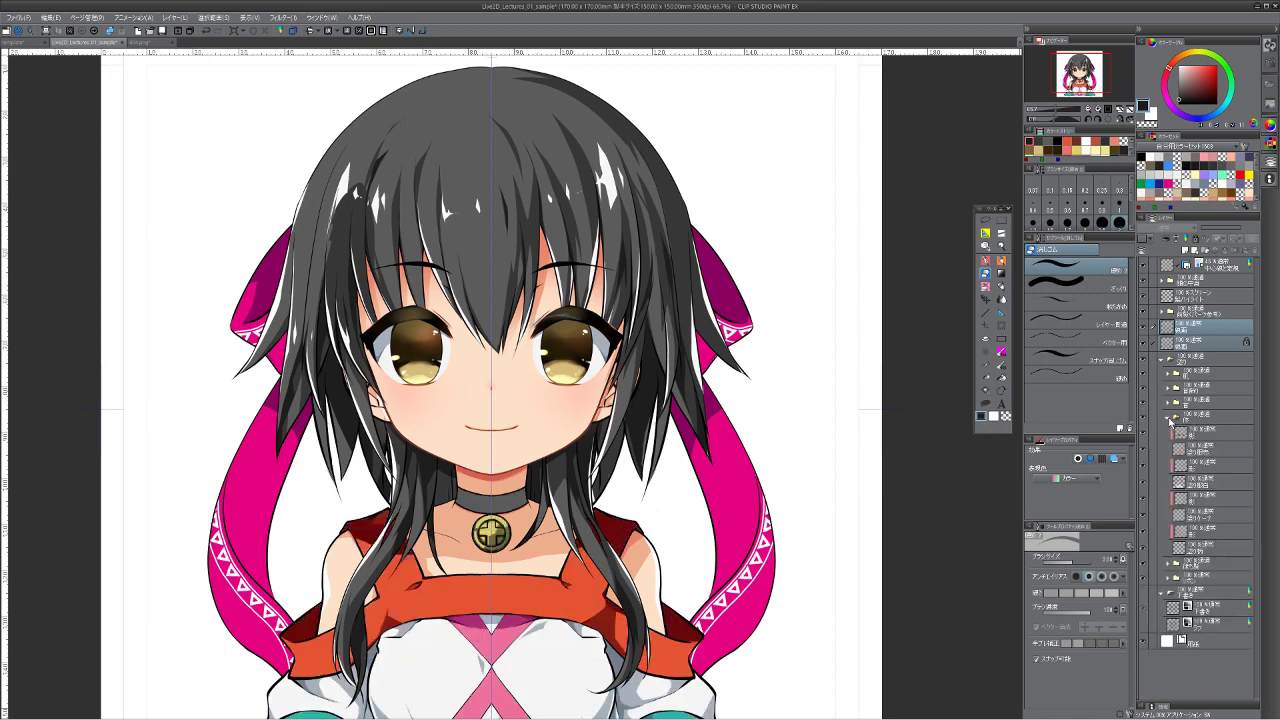
Step: Pan to the lower body and toggle each base paint layer in the clothing folder to check which garment part it colors
left_click(1203, 452)
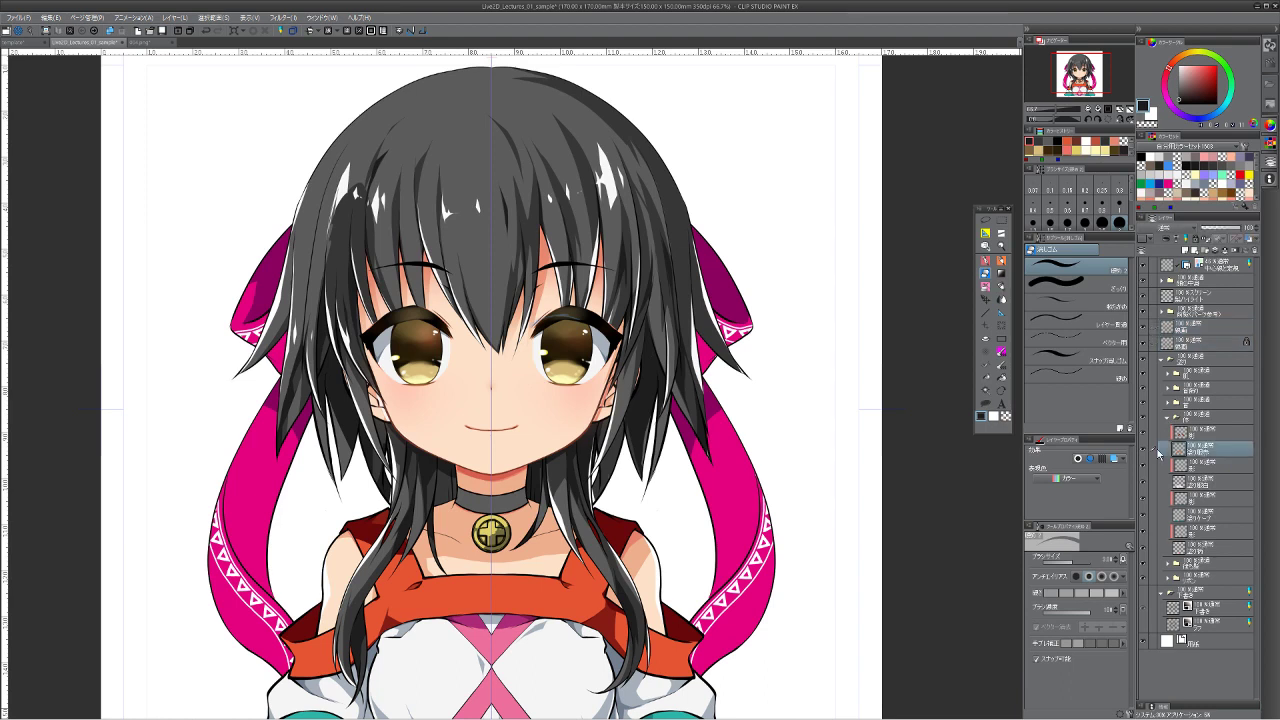
left_click(1146, 452)
left_click(1146, 452)
left_click(1146, 491)
left_click(1146, 491)
left_click_drag(1079, 88, 1081, 98)
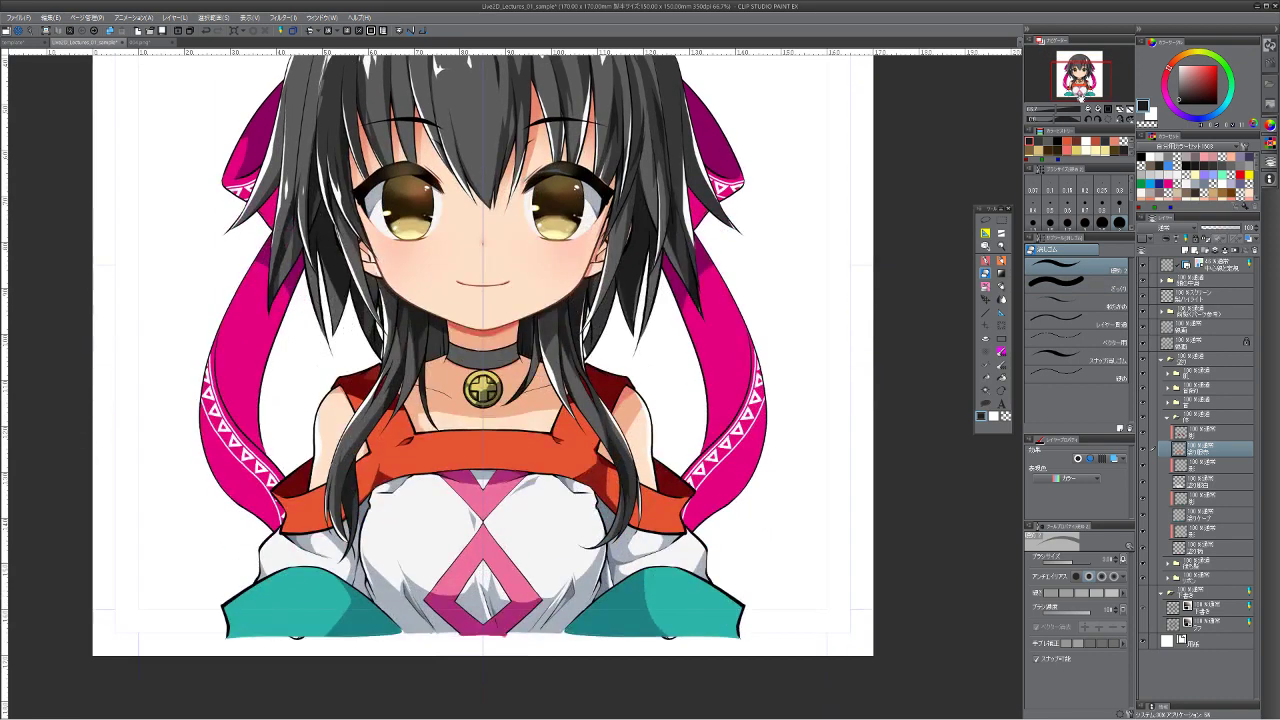
left_click(1145, 521)
left_click(1145, 521)
left_click(1142, 556)
left_click(1142, 556)
left_click(1142, 556)
left_click(1142, 556)
Step: Toggle each shadow layer in the clothing folder off and on to compare the shading, and collapse the folder
left_click(1142, 537)
left_click(1142, 537)
left_click(1143, 503)
left_click(1143, 503)
left_click(1144, 471)
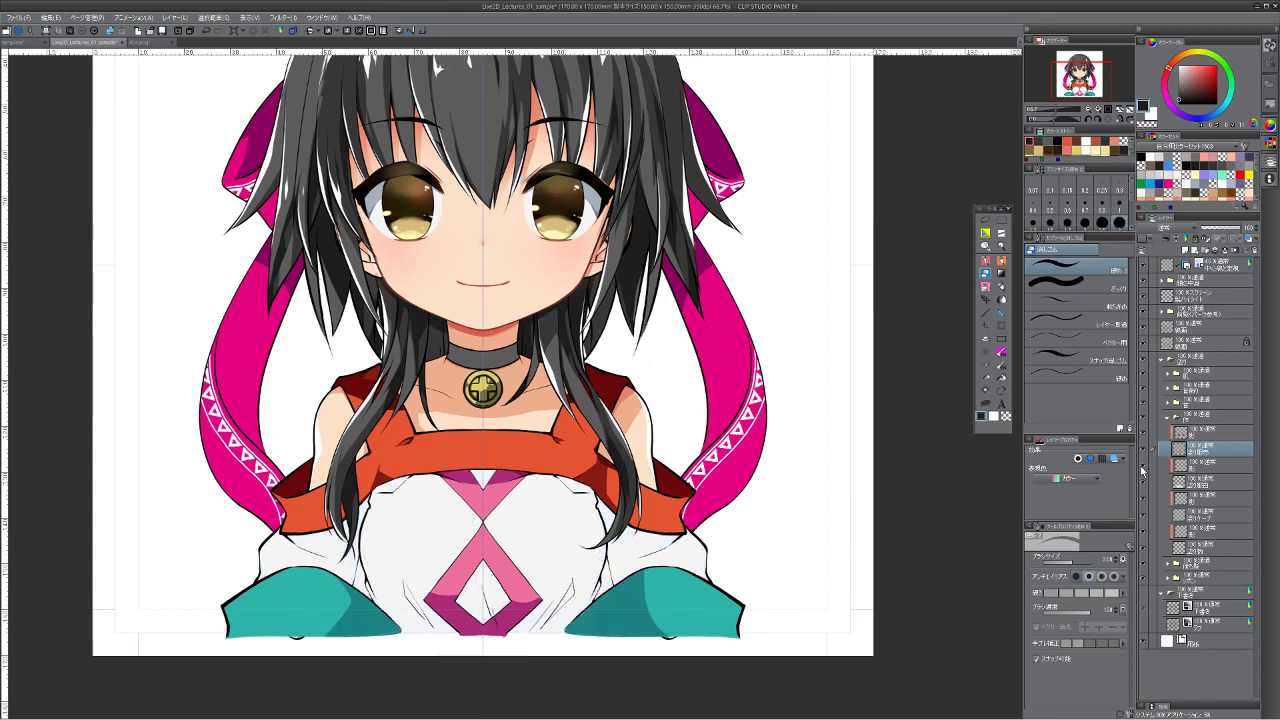
left_click(1144, 471)
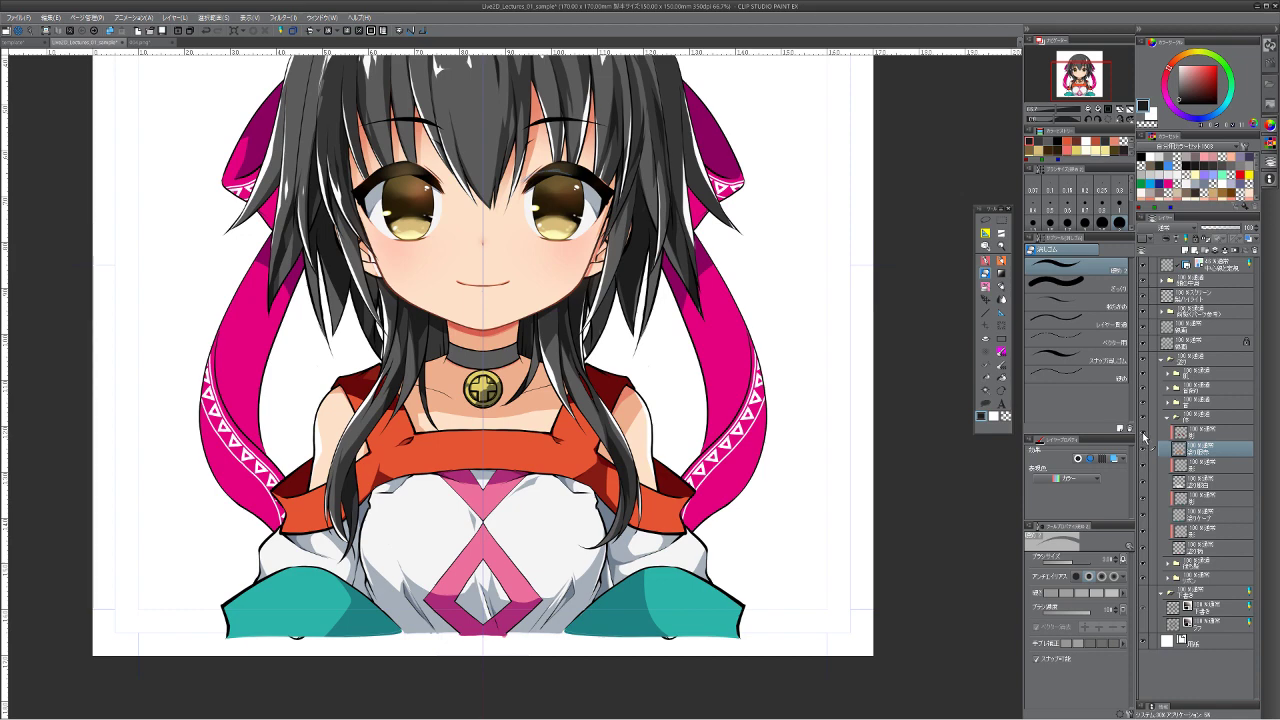
left_click(1143, 434)
left_click(1143, 434)
left_click(1143, 434)
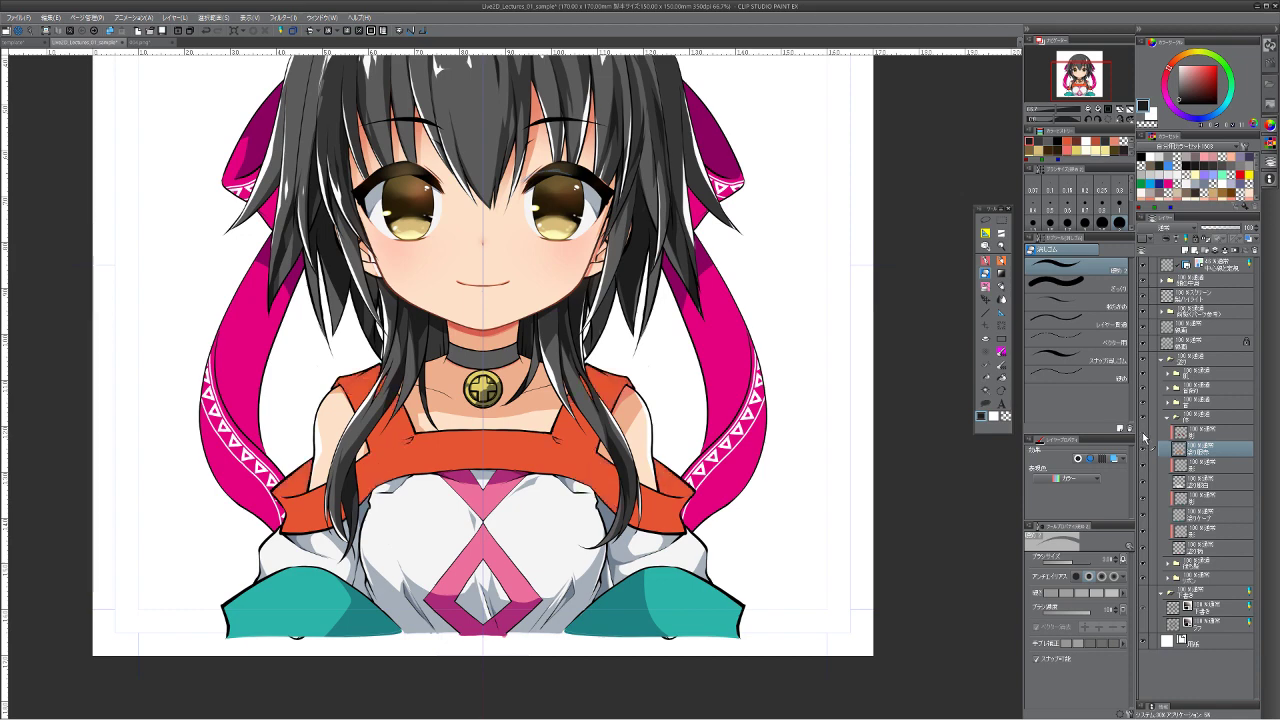
left_click(1143, 434)
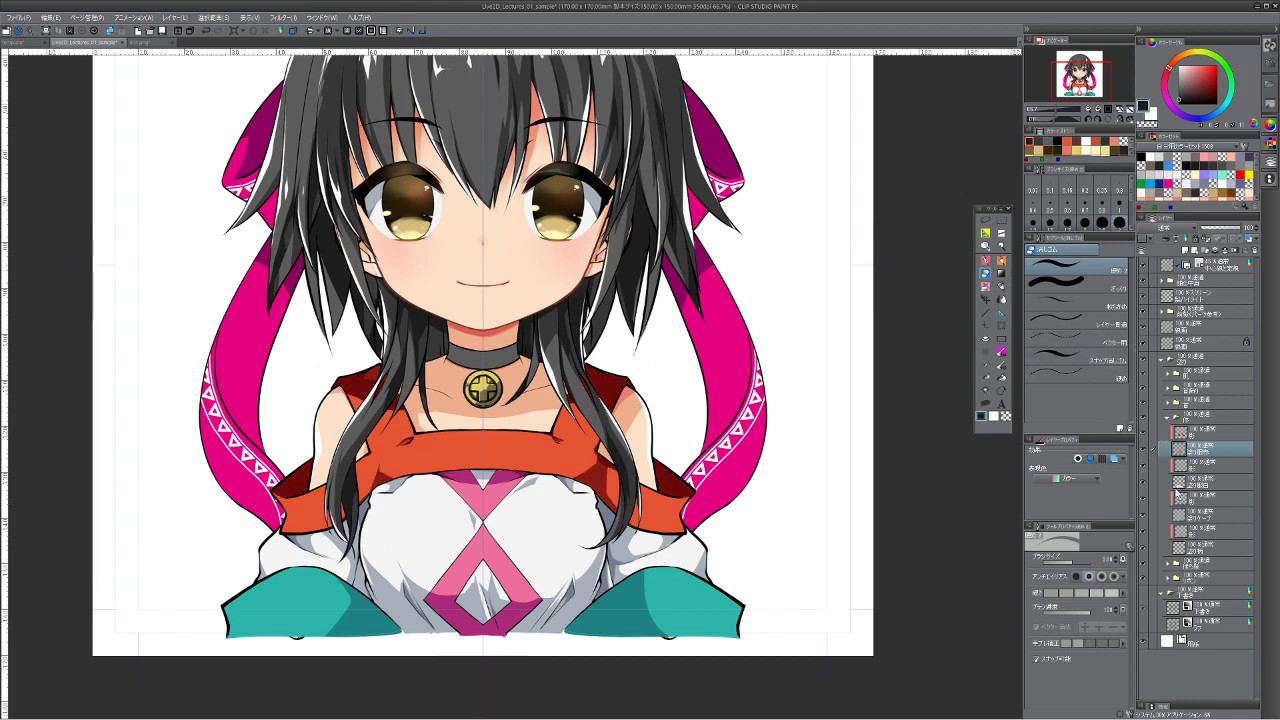
left_click(1165, 417)
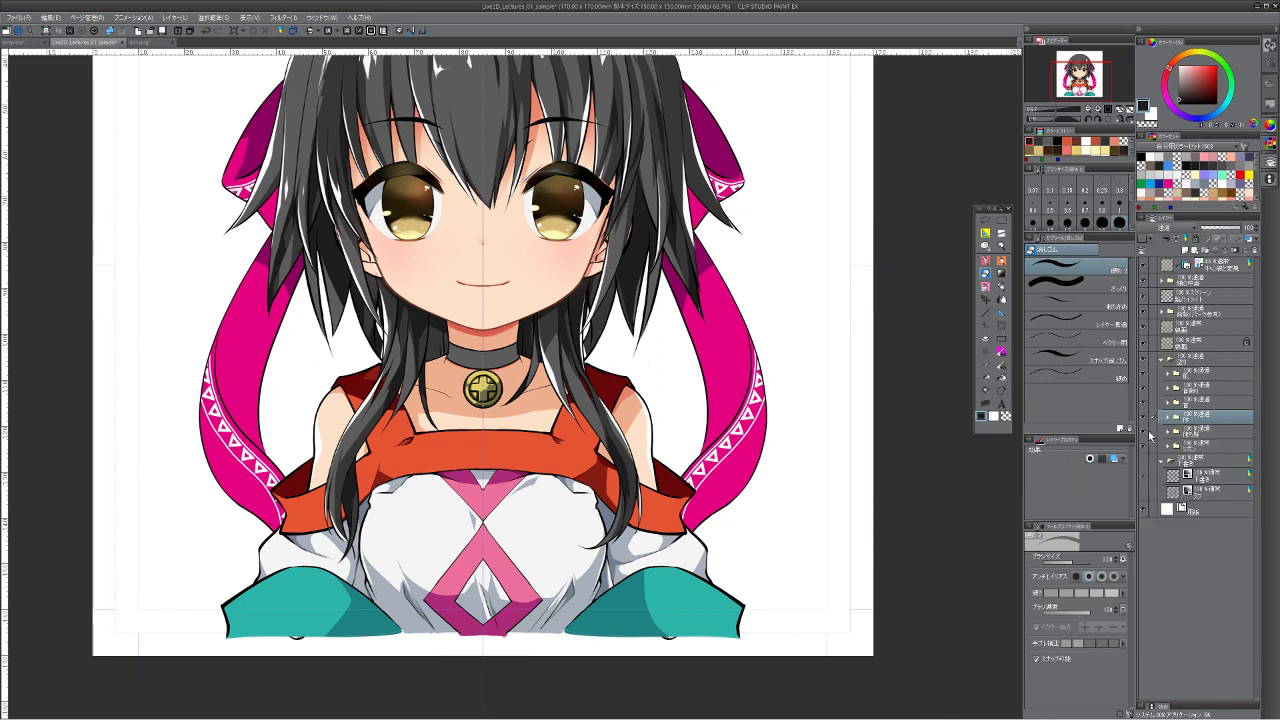
Step: Toggle the back hair and ribbon coloring folders off and on to check which parts each one colors
left_click(1144, 434)
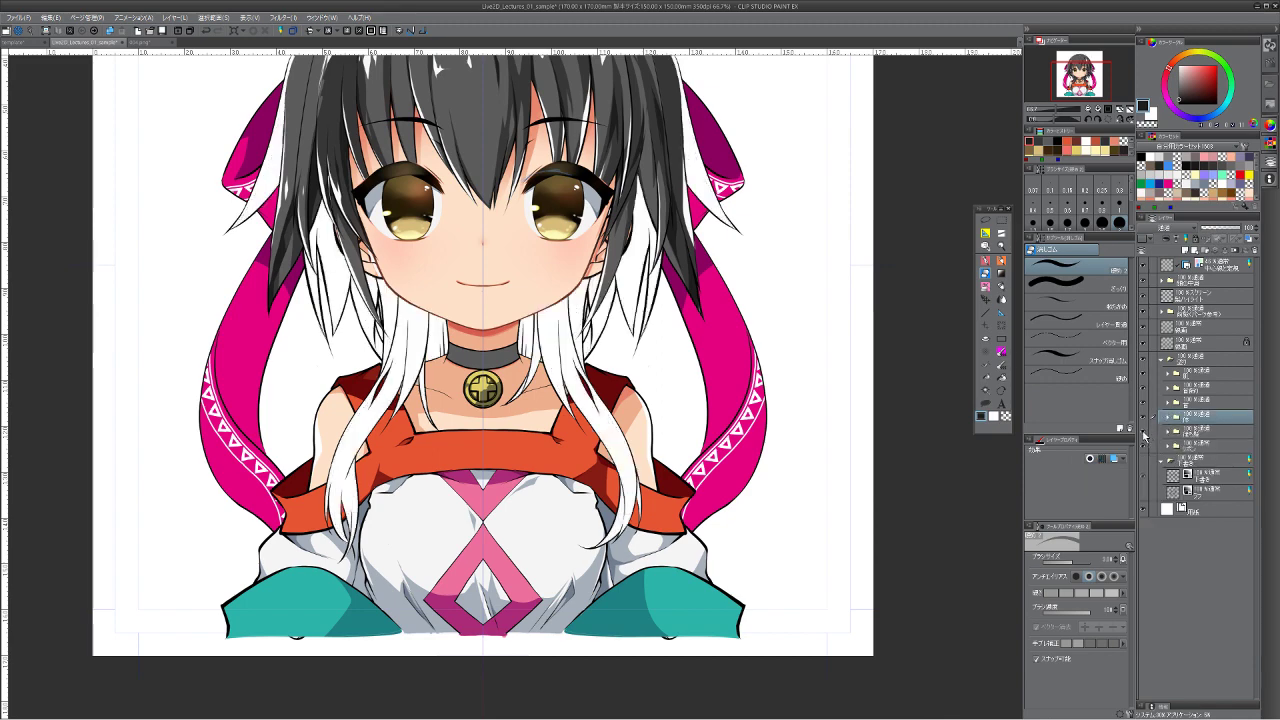
left_click(1144, 434)
left_click(1144, 434)
left_click(1144, 434)
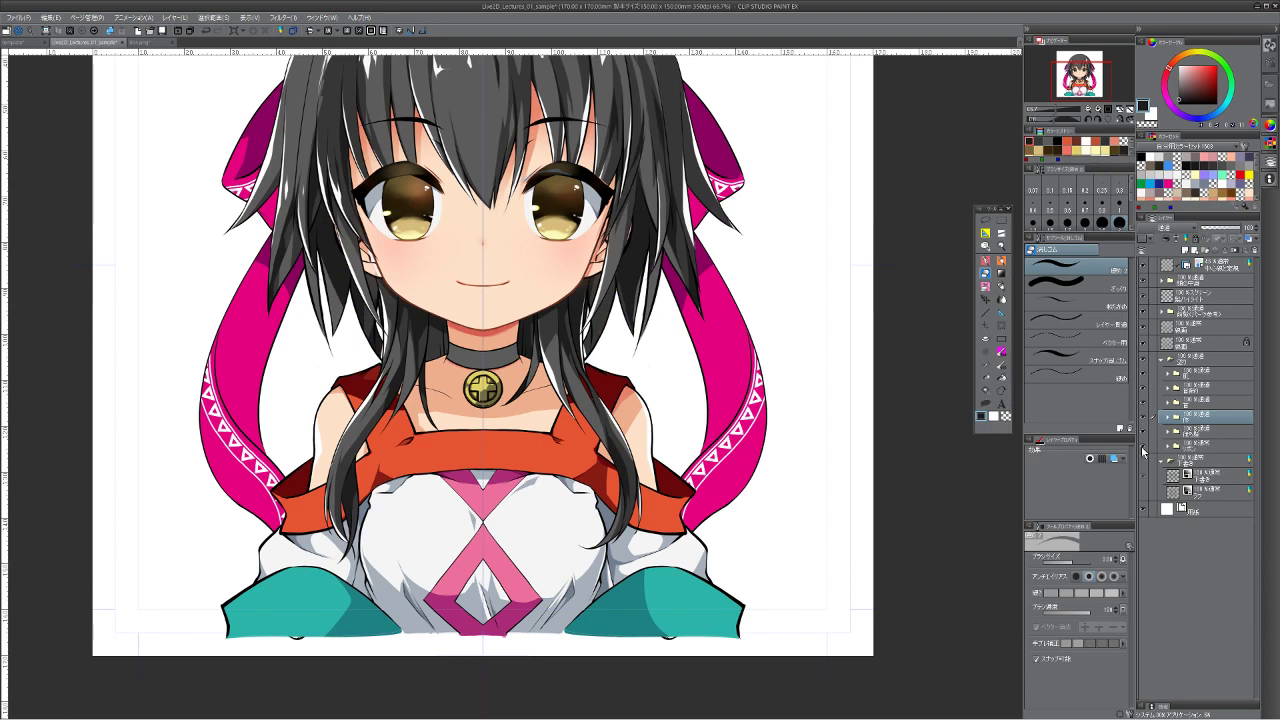
left_click(1144, 449)
left_click(1144, 449)
left_click(1144, 449)
left_click(1144, 449)
scroll(483, 384, "up", 3)
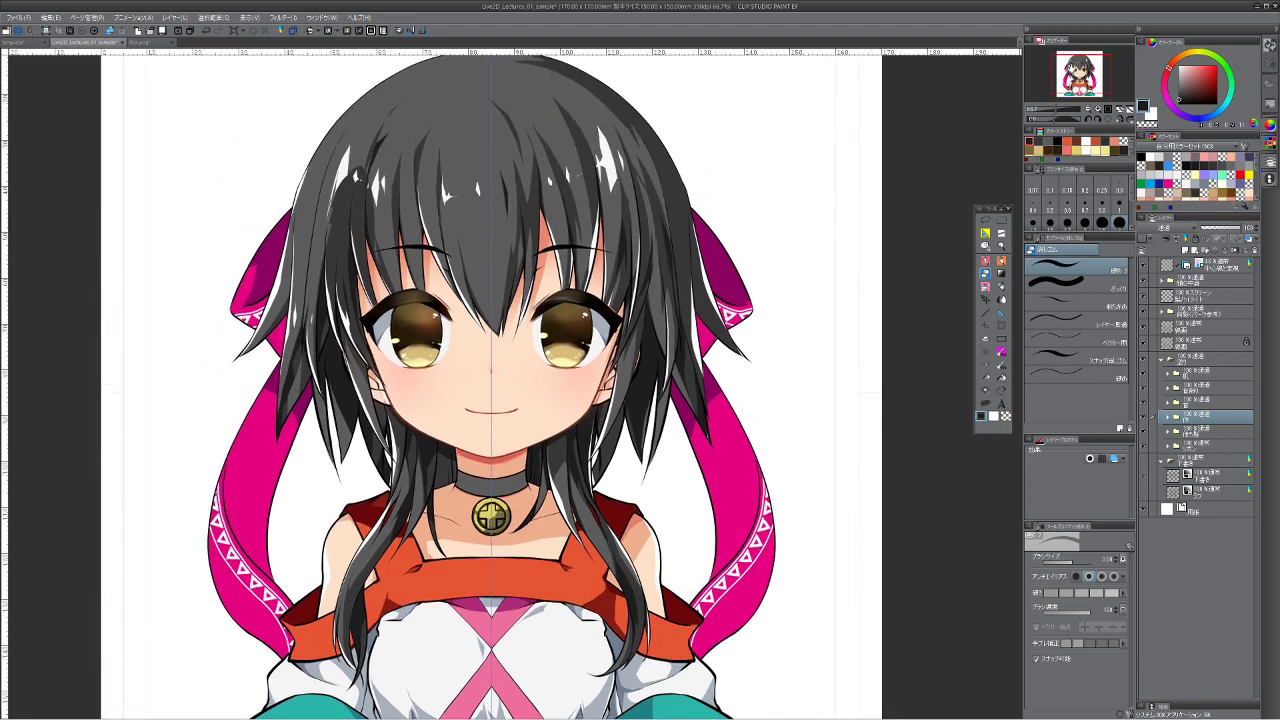
Step: Expand the front hair folder and isolate it by hiding the coloring folder, line art layers, facial parts and hair highlights
left_click(1162, 313)
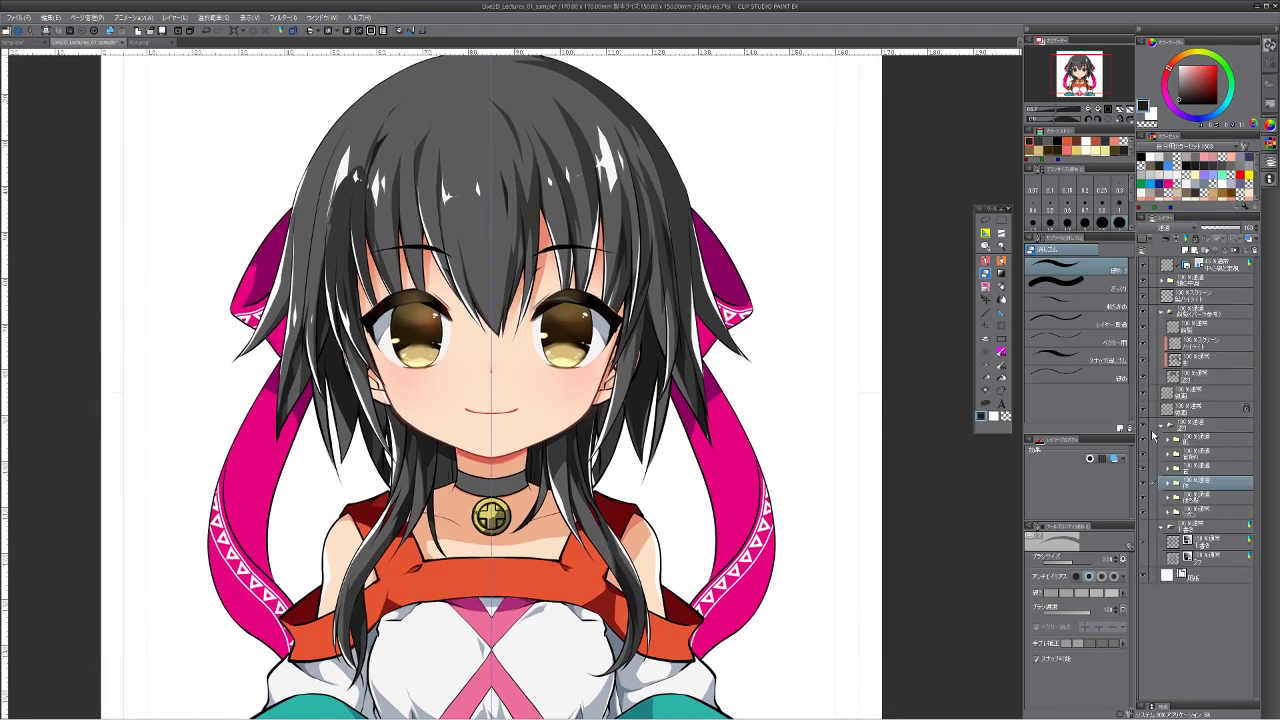
left_click(1143, 430)
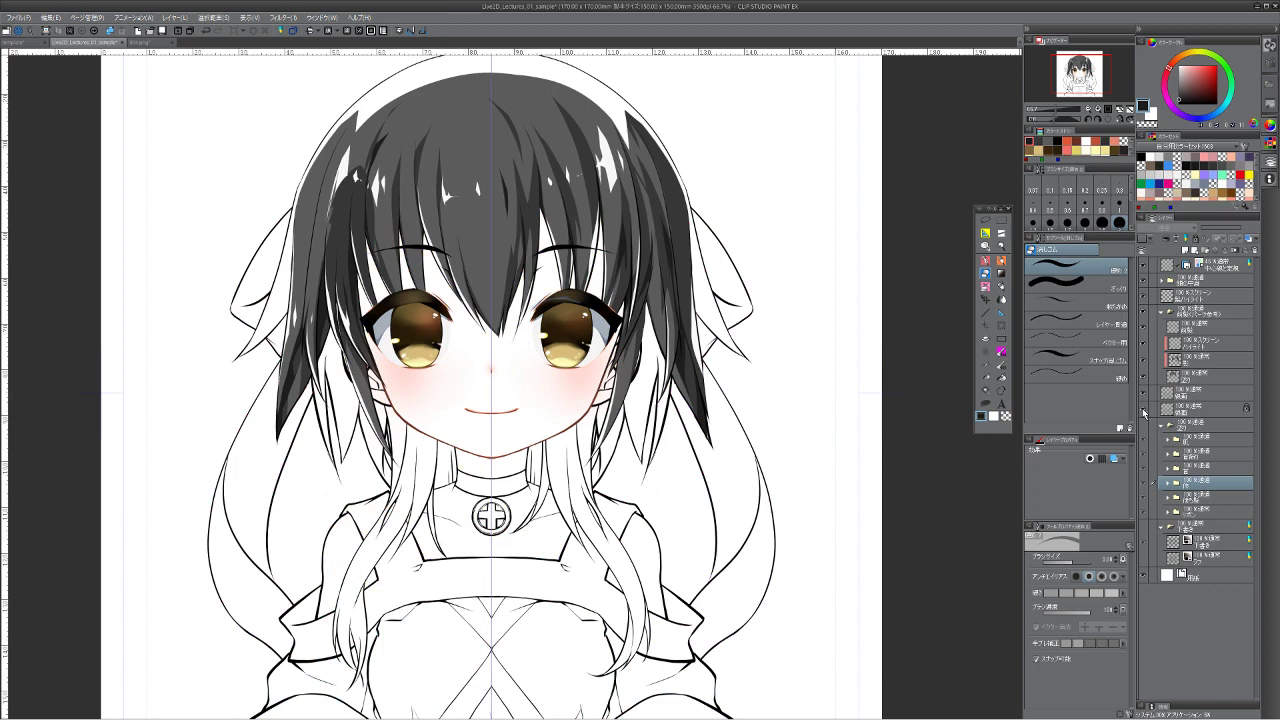
left_click(1143, 395)
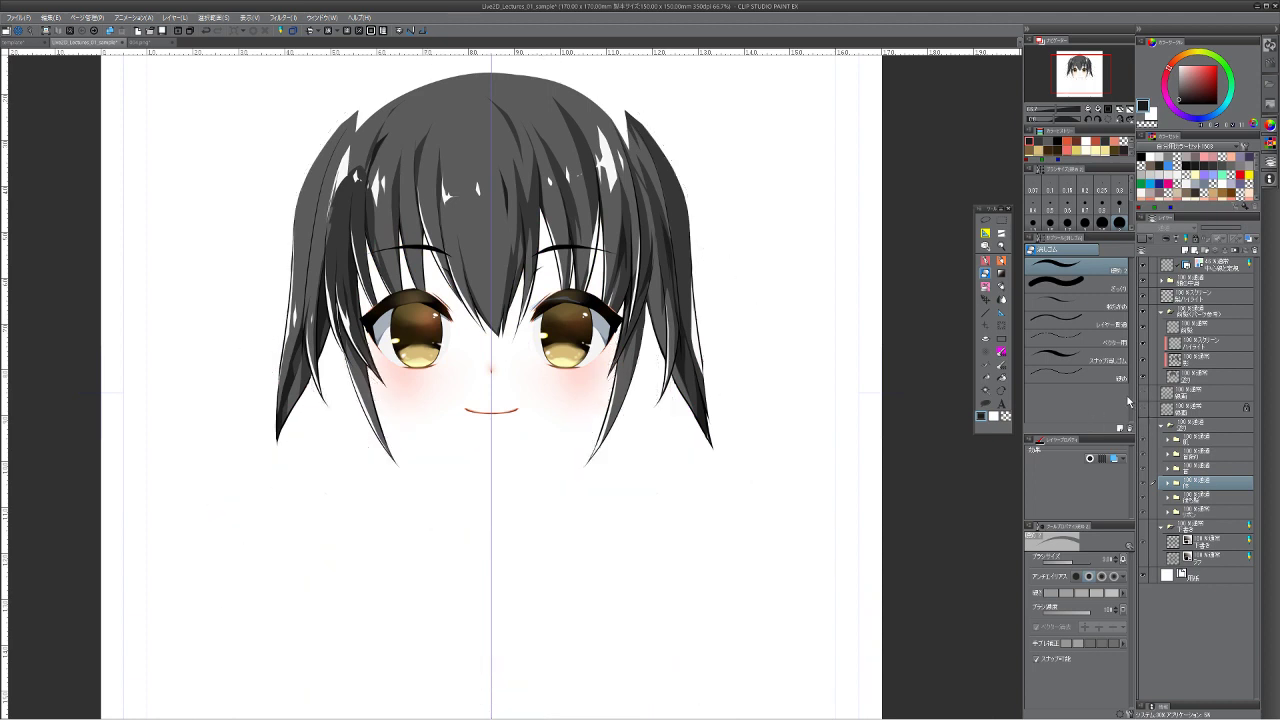
left_click(1145, 284)
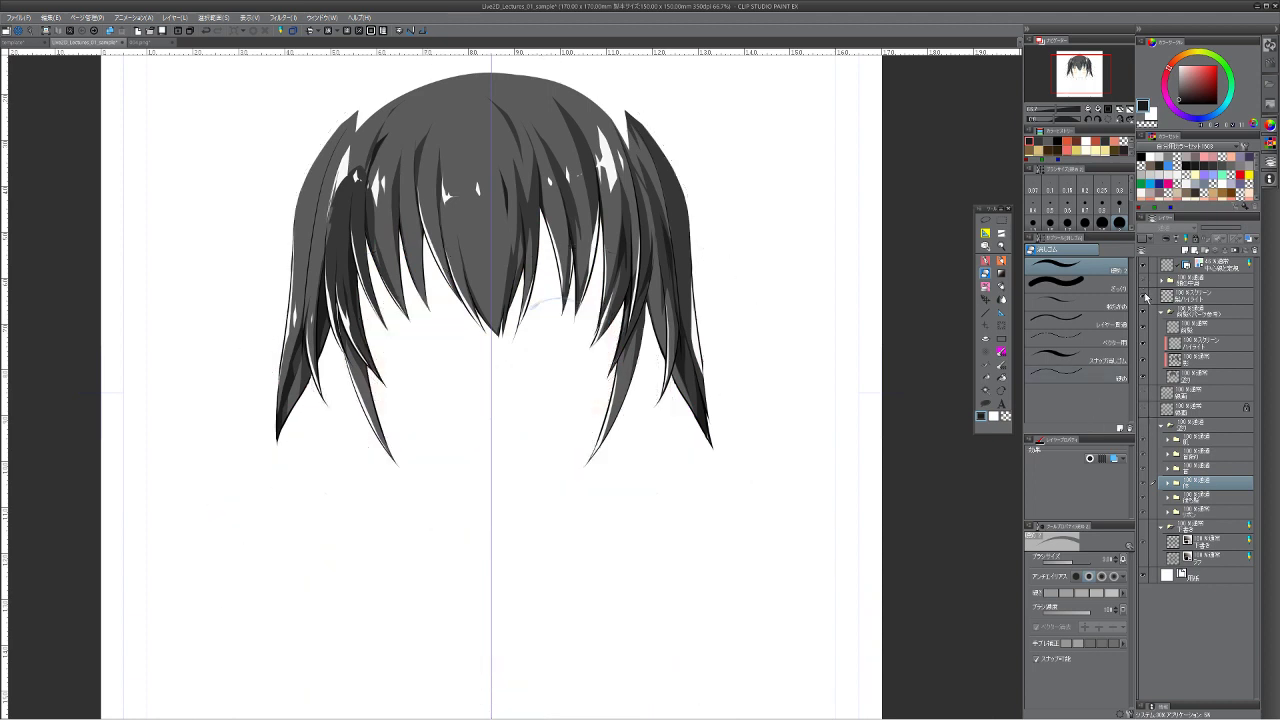
left_click(1143, 297)
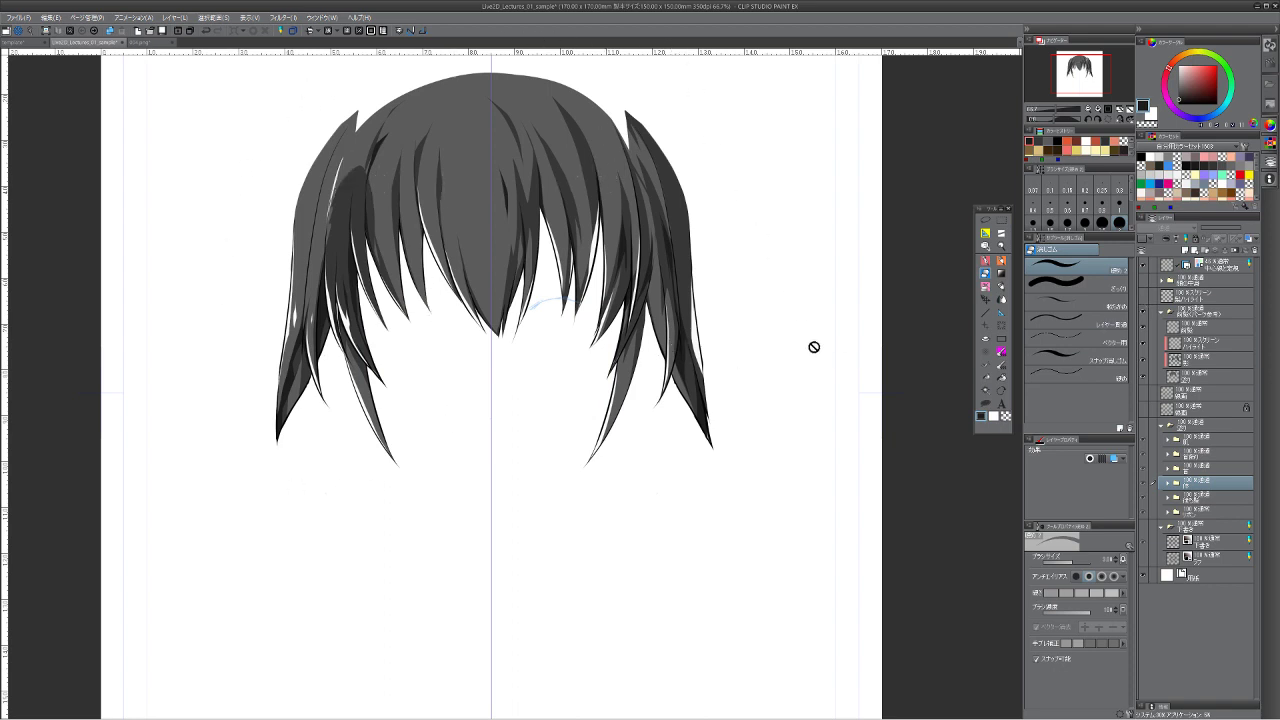
Step: Hide the front hair folder and reshow the base line art and coloring to view the drawing beneath the bangs
left_click(1146, 313)
left_click(1146, 313)
left_click(1146, 313)
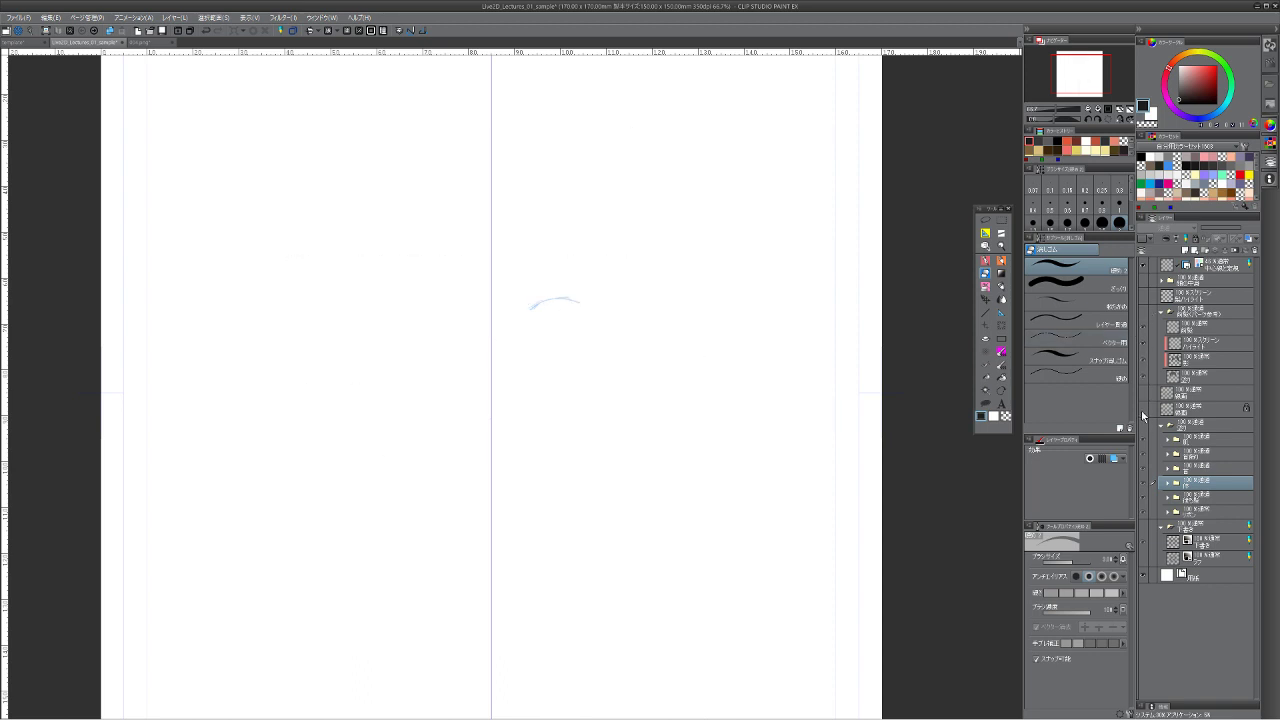
left_click(1143, 416, "alt")
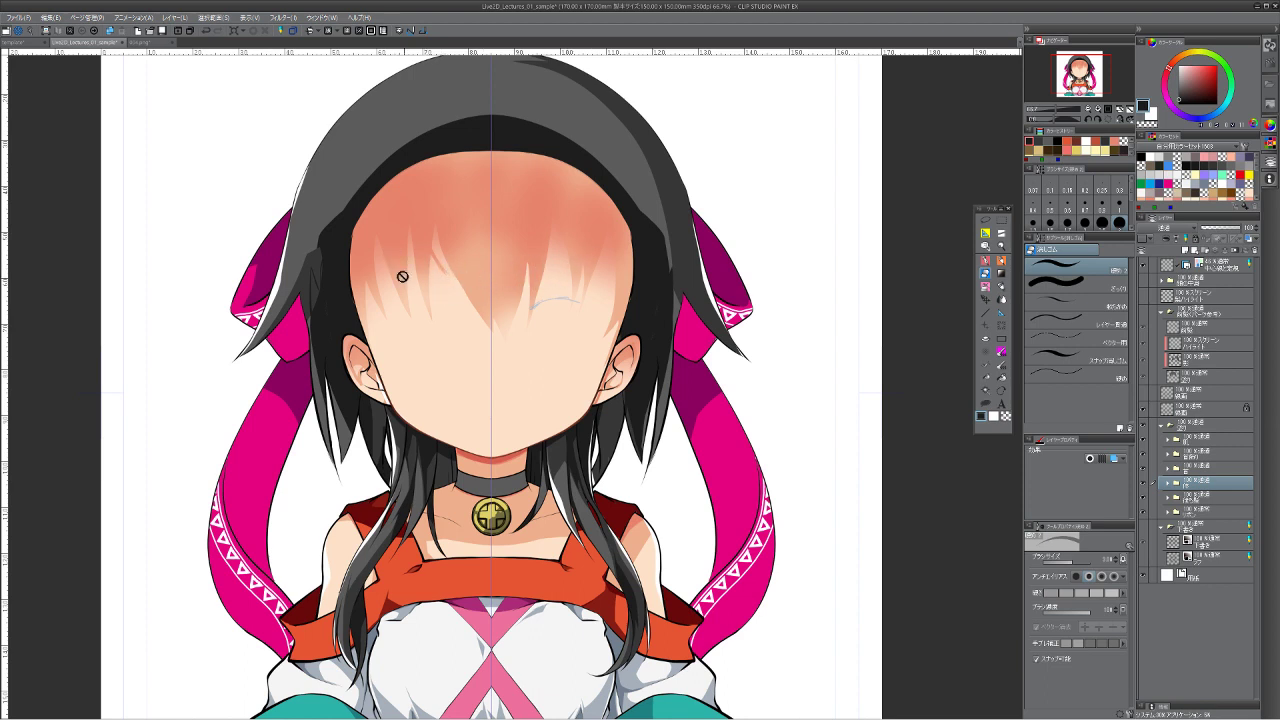
Step: Hide the coloring folder and toggle the front hair folder repeatedly to compare it with the base line art
left_click(1144, 426)
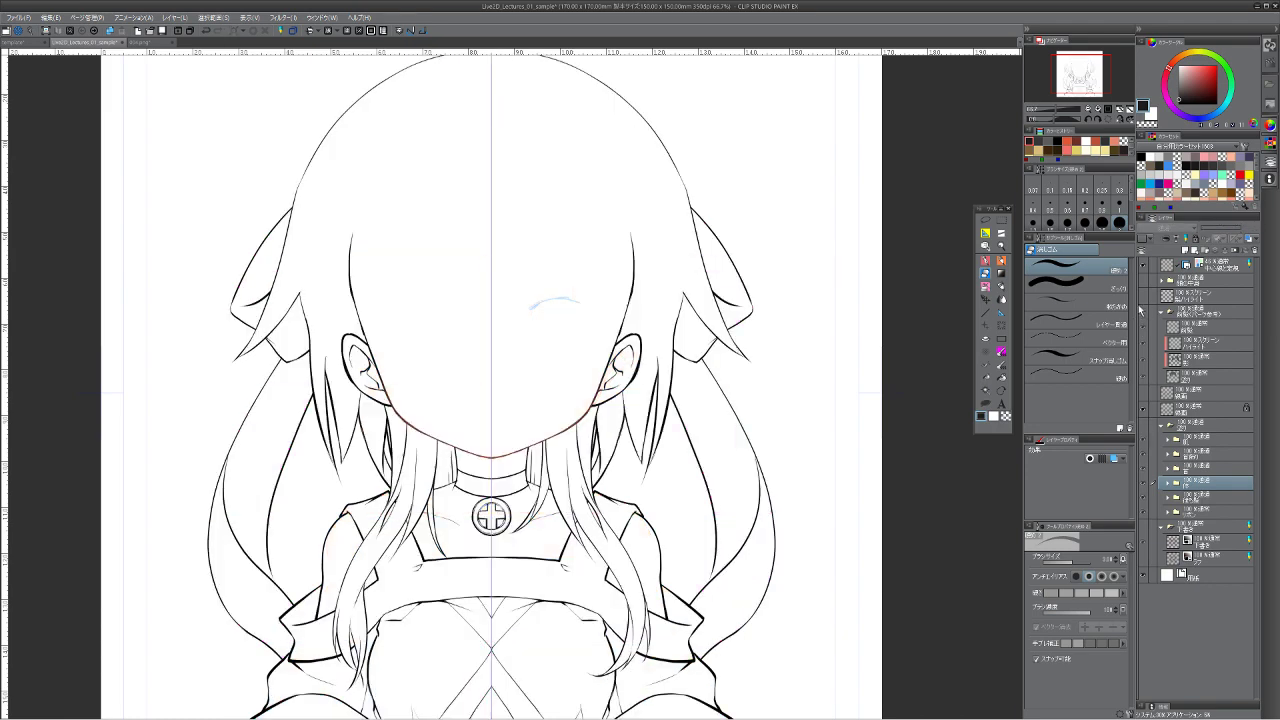
left_click(1143, 314)
left_click(1143, 314)
left_click(1143, 314)
left_click(1143, 314)
left_click(1143, 314)
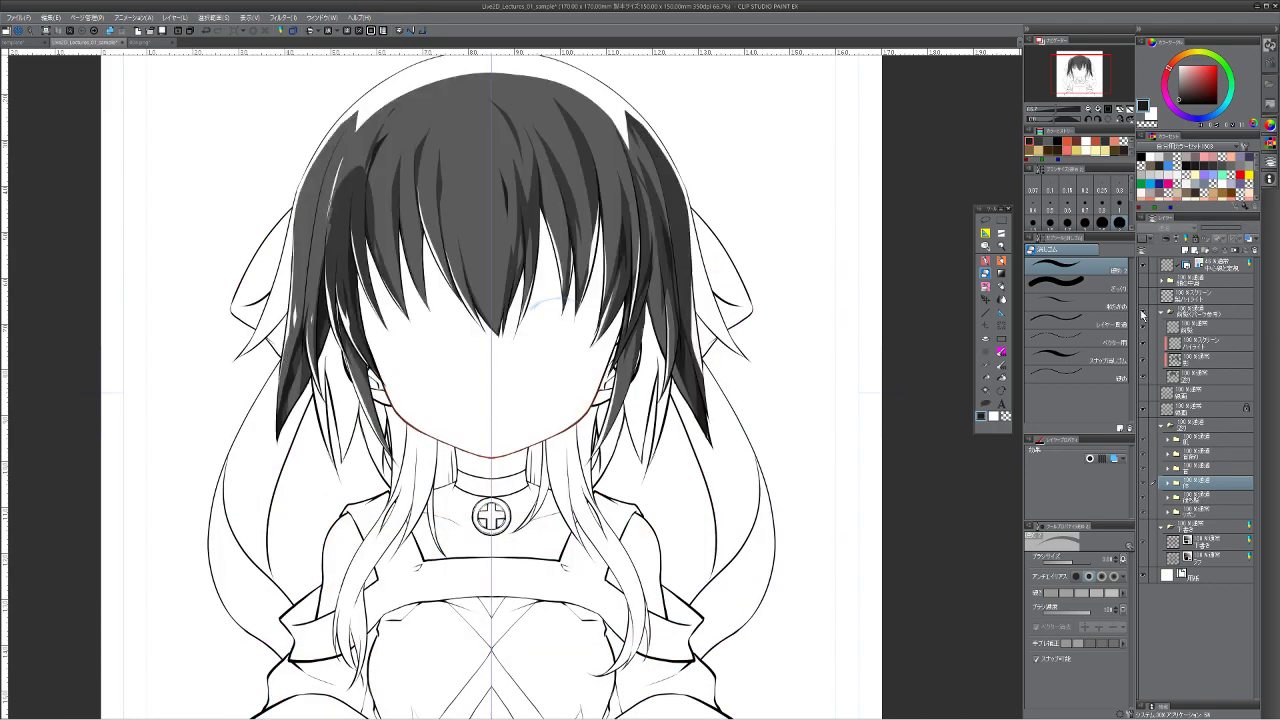
left_click(1143, 314)
left_click(1143, 314)
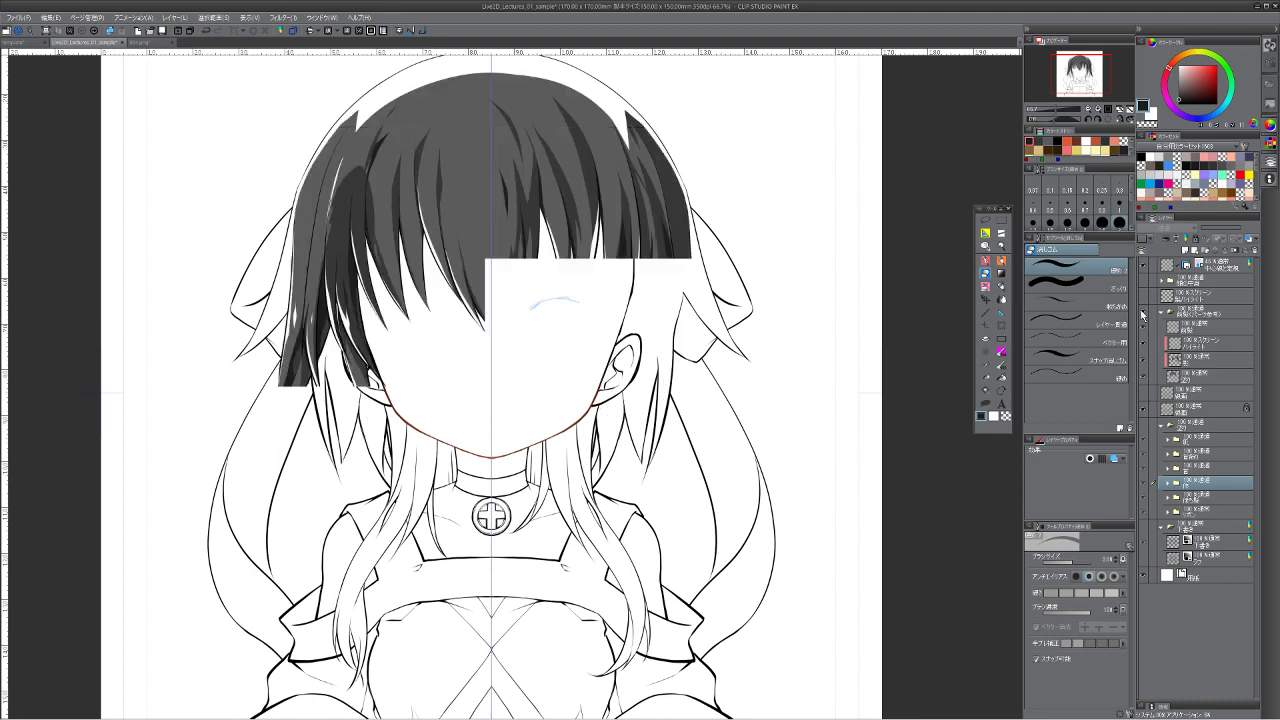
left_click(1143, 314)
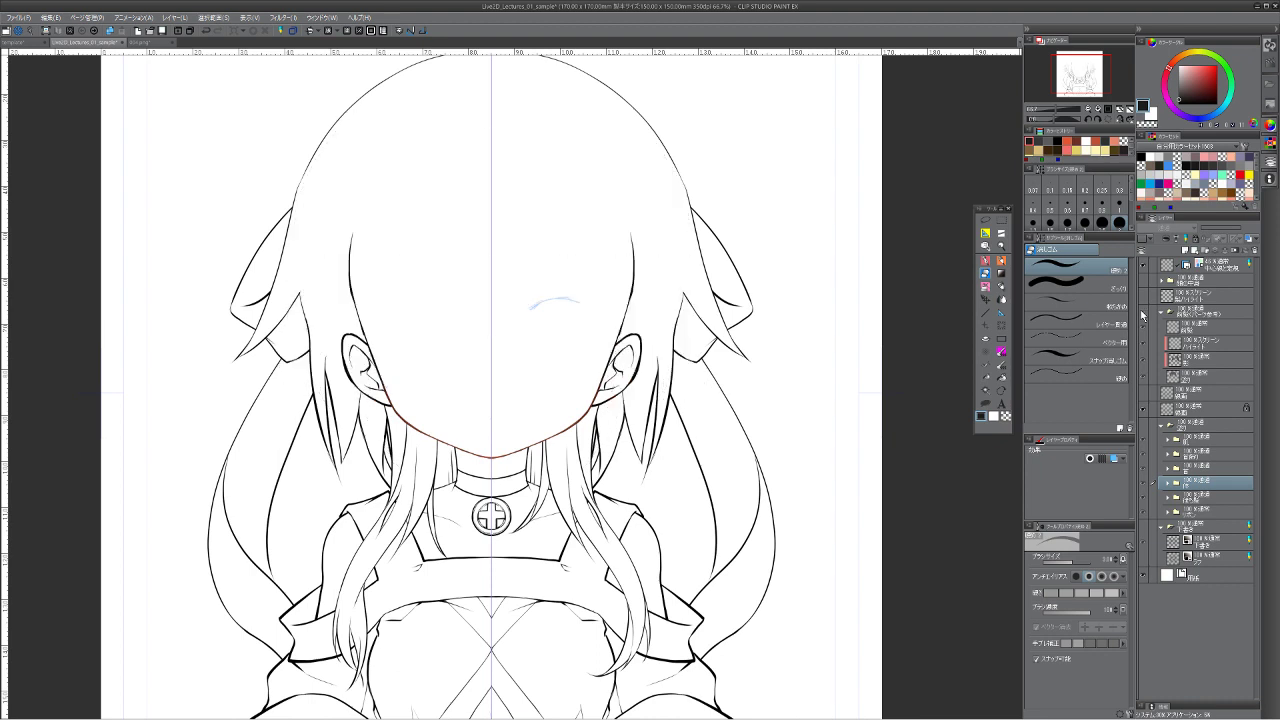
left_click(1143, 314)
Step: Reshow the hair highlights, the remaining line art layer and the coloring folder to display the complete illustration
left_click(1144, 296)
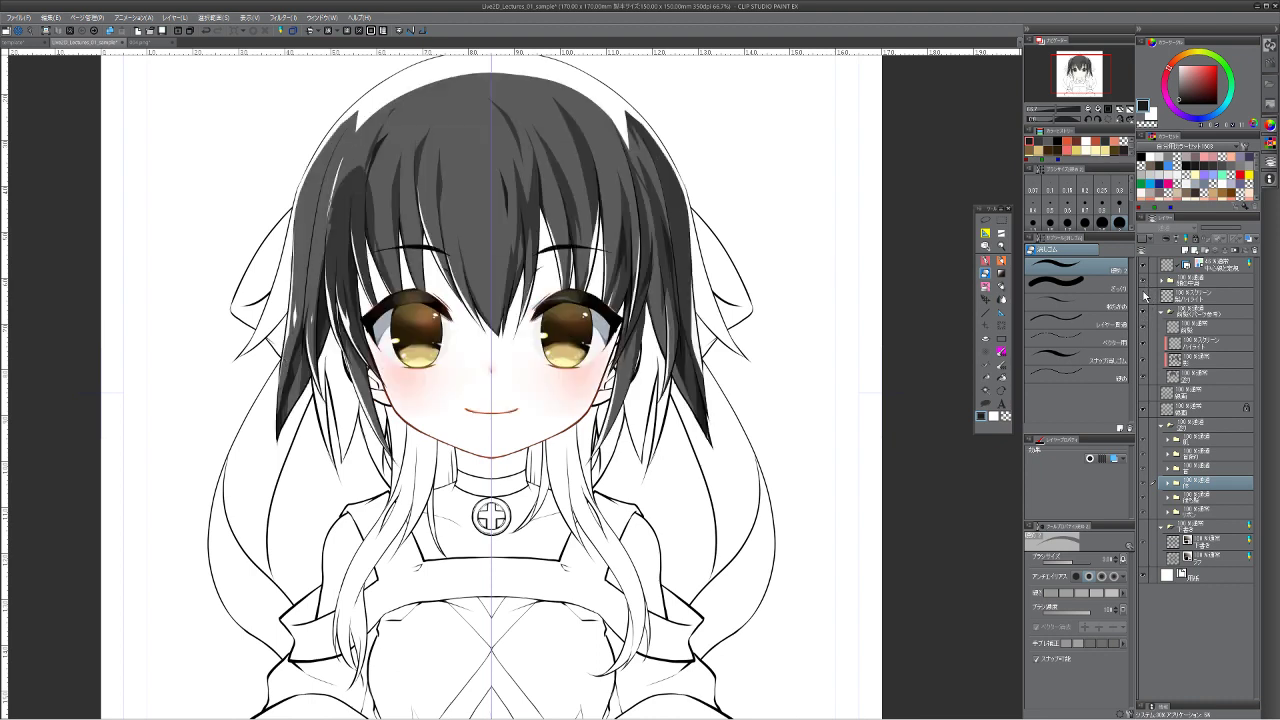
left_click(1144, 398)
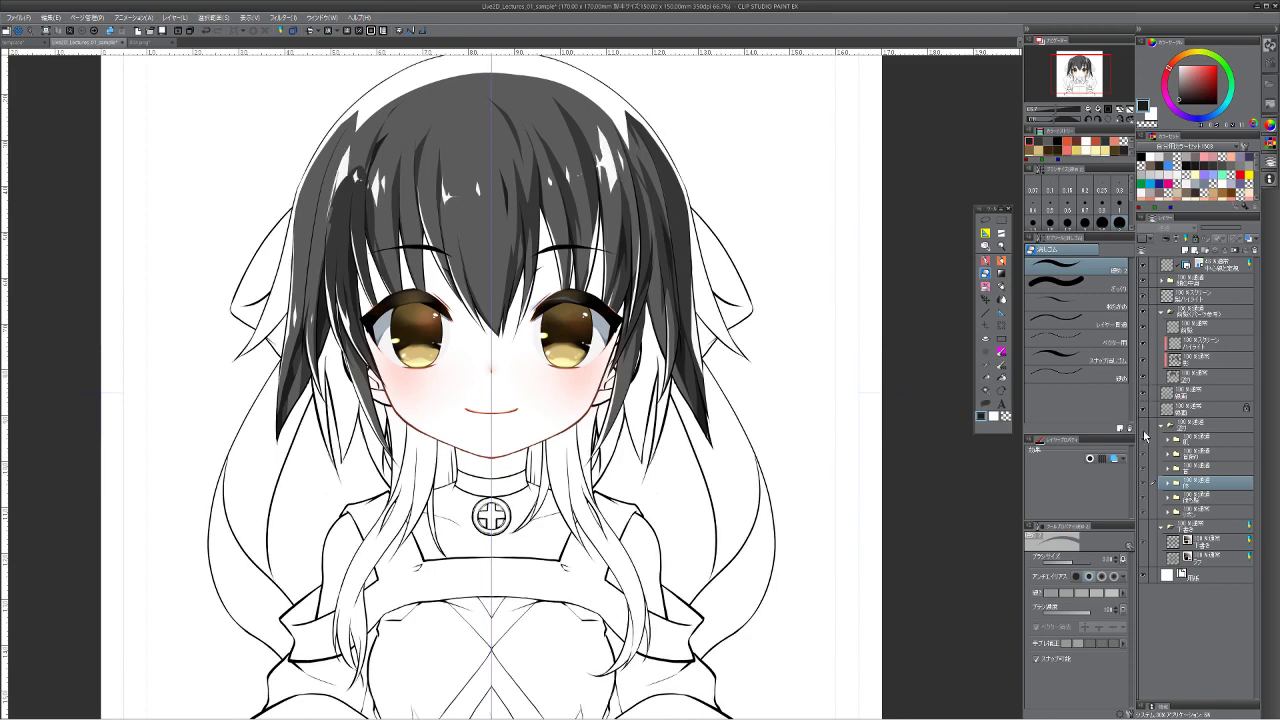
left_click(1146, 428)
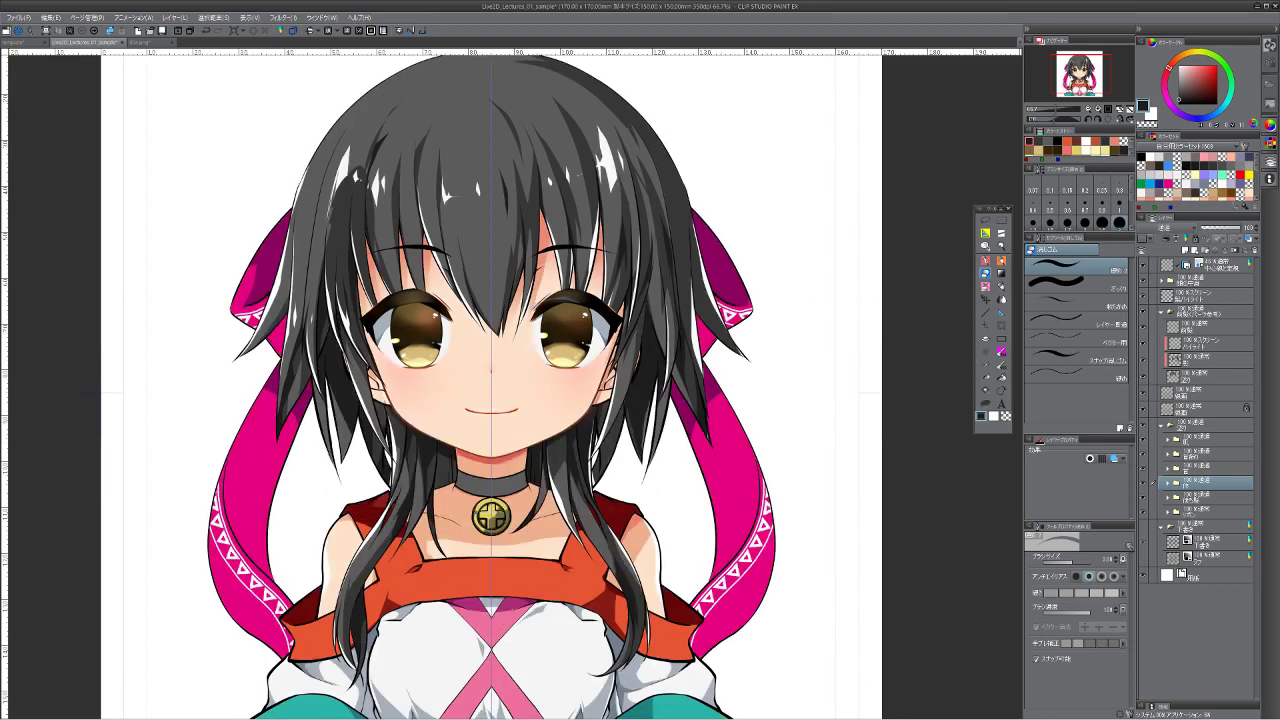